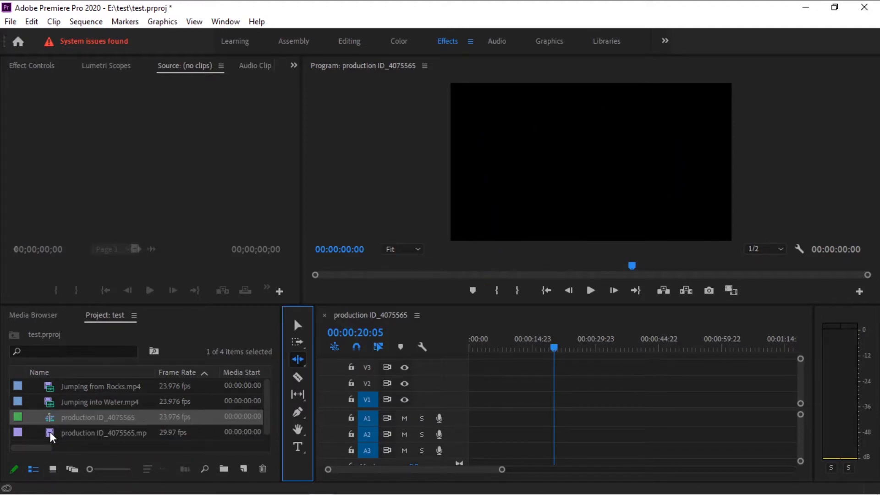
Step: Show the project items as thumbnails and open Jumping into Water.mp4 in the Source Monitor
click(29, 472)
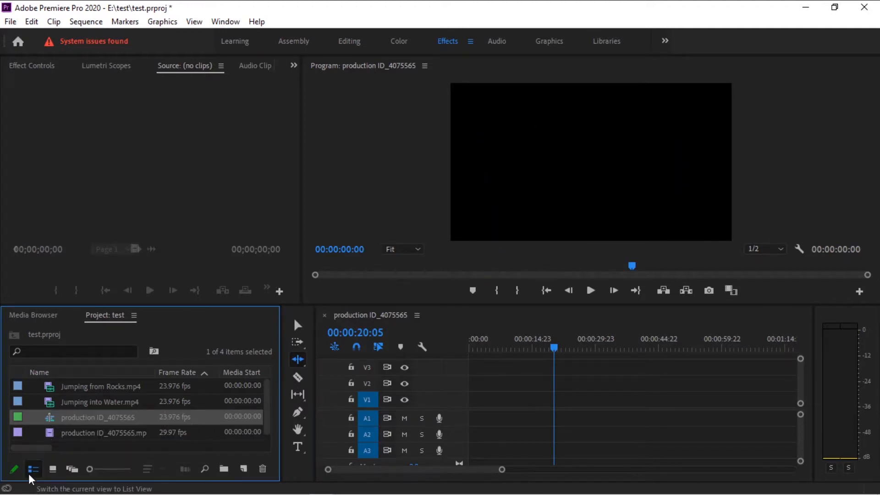
click(53, 470)
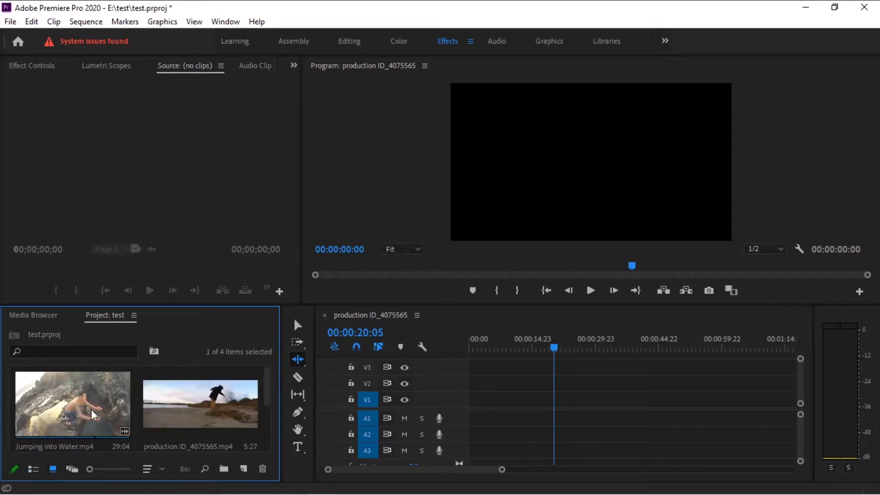
click(78, 397)
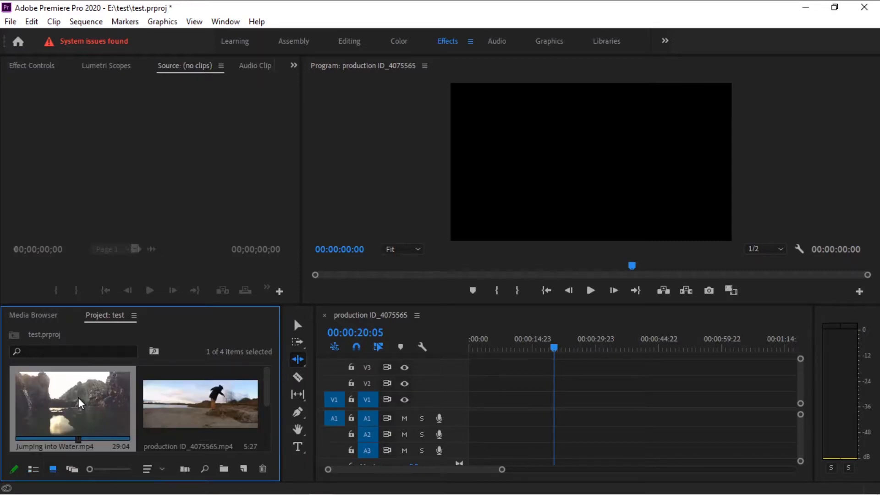
double_click(78, 397)
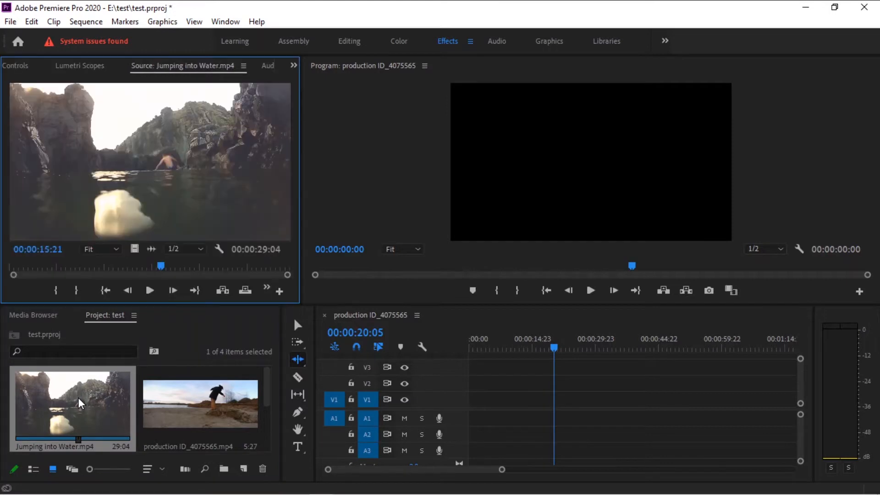
Step: Mark an out point at 00:00:02:17 in the source clip and place the excerpt at the start of V1
drag(161, 264, 37, 268)
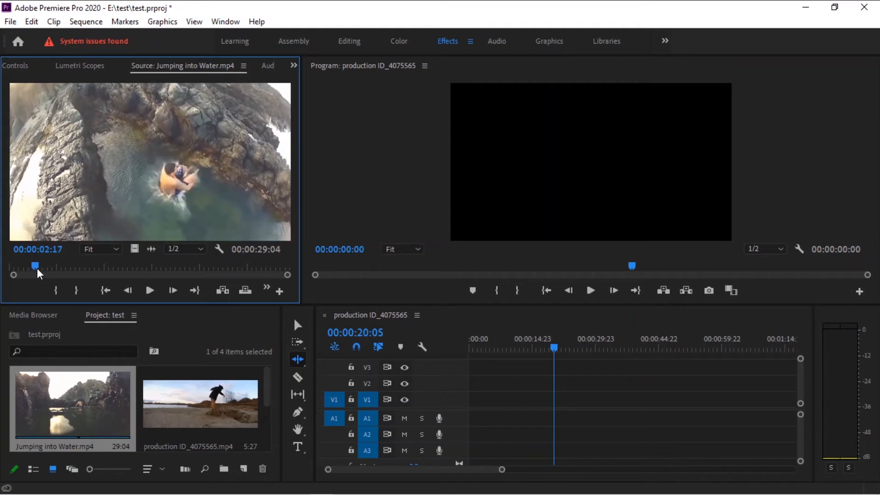
click(71, 289)
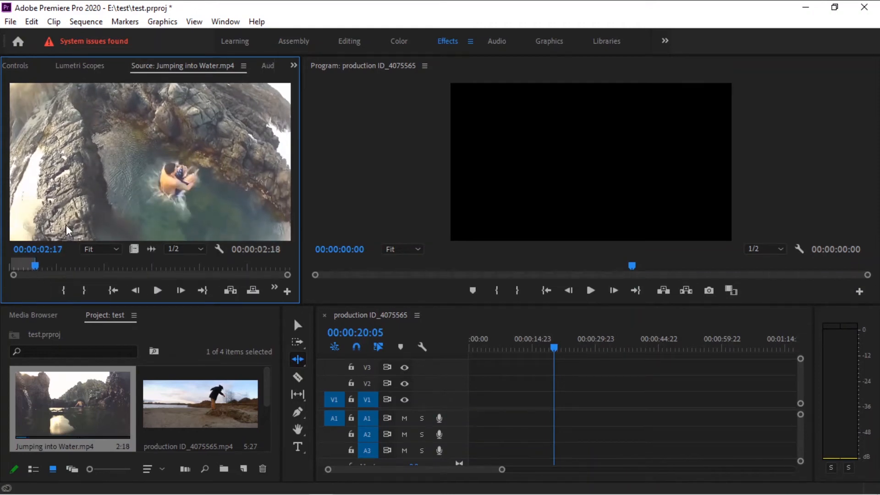
drag(300, 317, 474, 400)
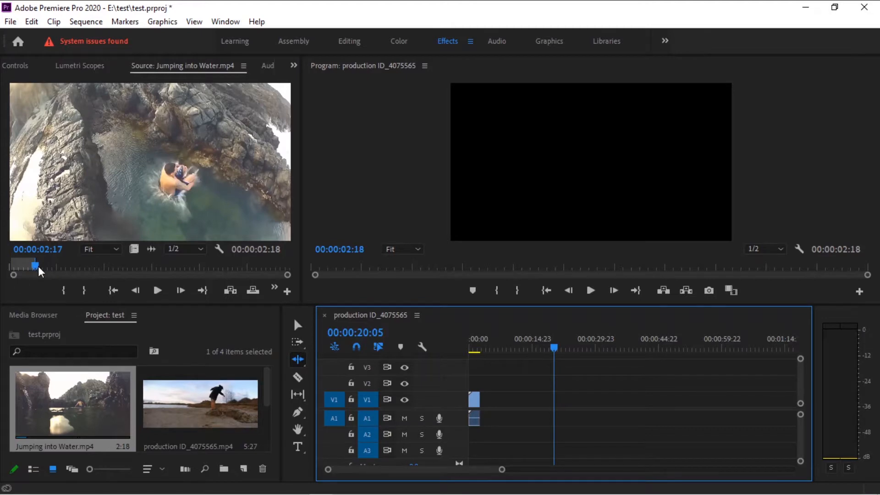
Step: Mark a second excerpt of the source clip from 00:00:12:20 to 00:00:14:03 and append it directly after the first timeline clip
drag(37, 266, 144, 267)
click(61, 290)
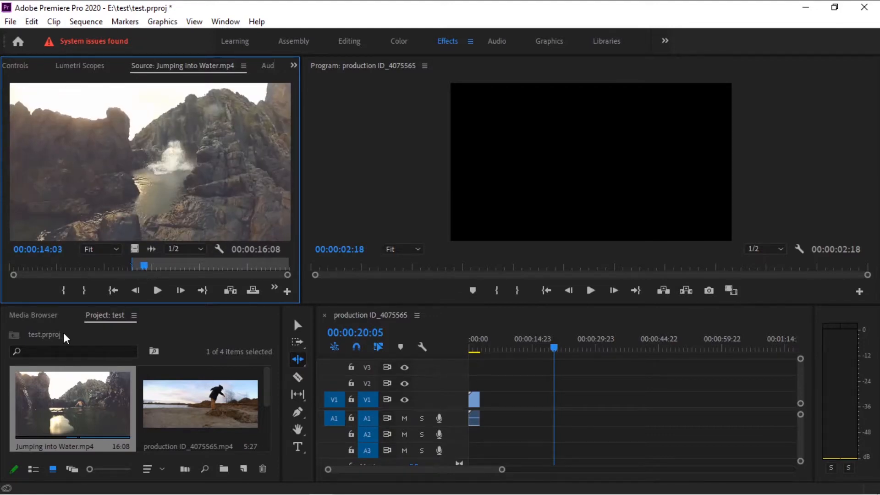
click(84, 290)
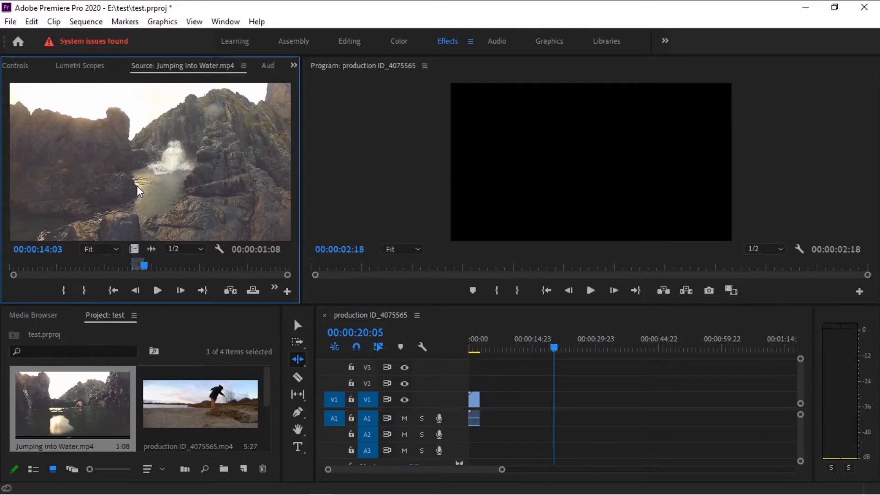
drag(444, 372, 491, 402)
Step: Mark a third excerpt of the source clip from 00:00:18:06 to 00:00:22:03 and append it after the second timeline clip
drag(145, 271, 183, 265)
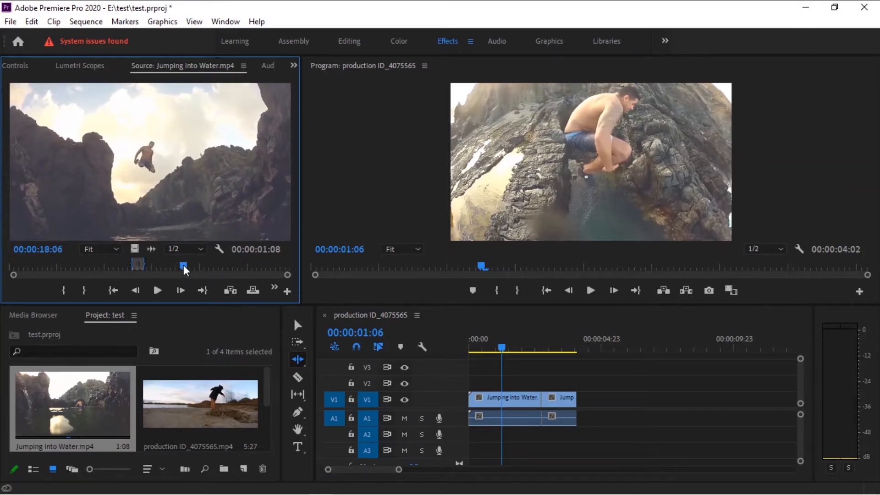
click(62, 285)
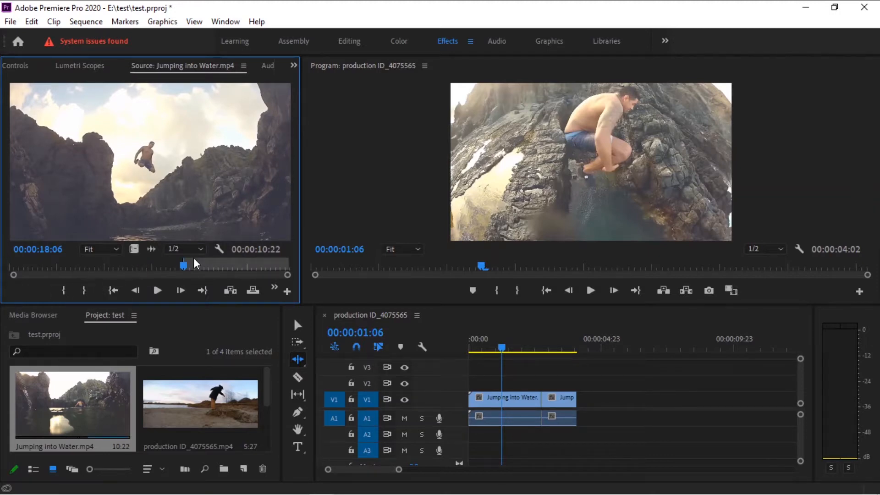
key(space)
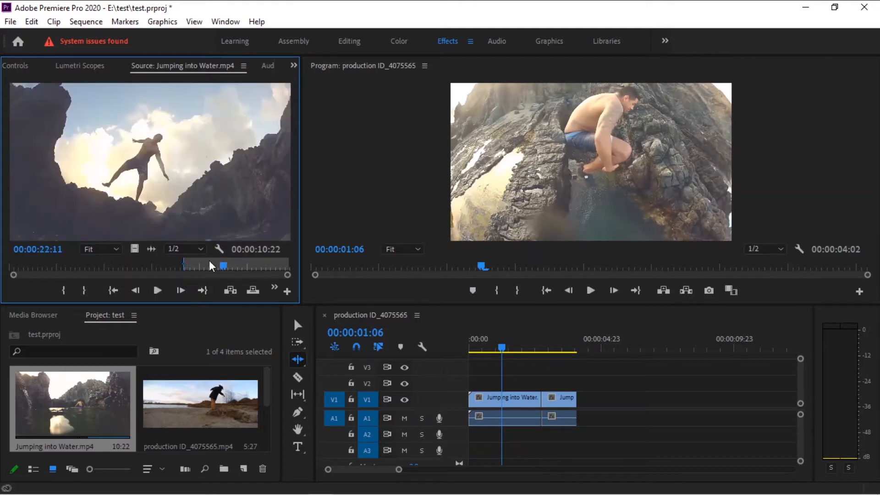
key(Left)
key(Left)
key(Left)
key(Left)
key(Left)
key(Left)
key(Left)
key(Left)
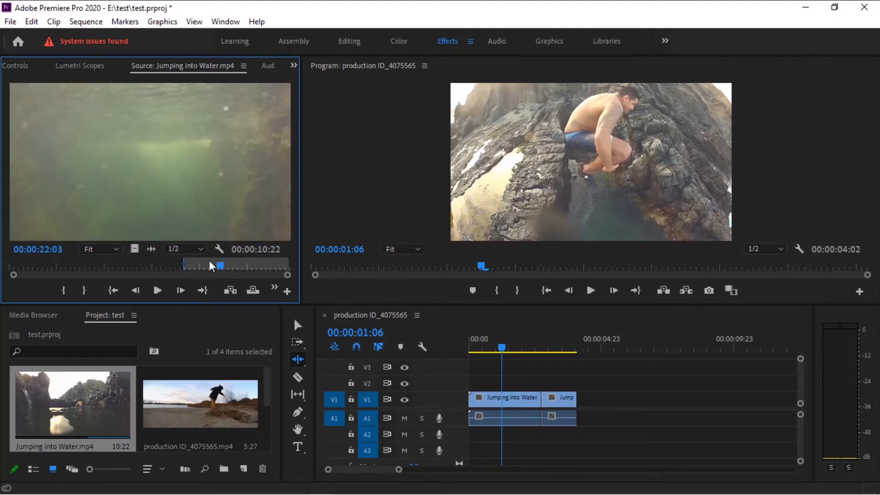
click(84, 290)
drag(150, 183, 582, 409)
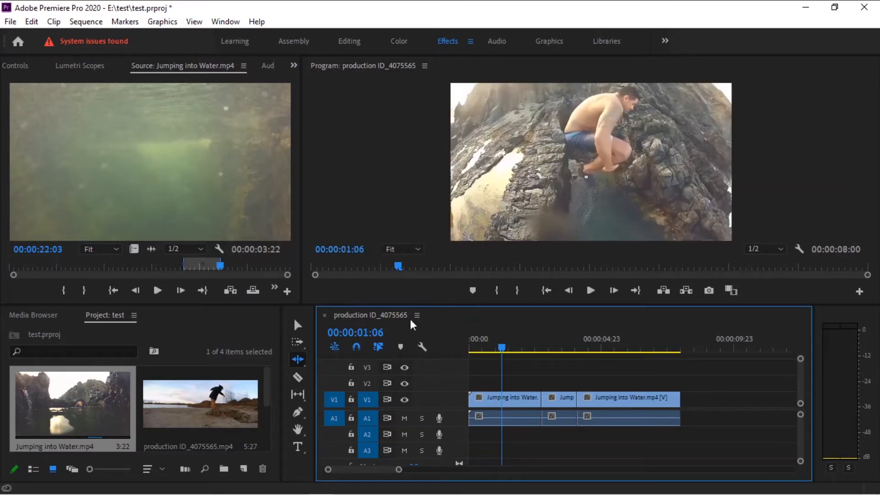
Step: Play back the assembled sequence from its beginning through the first cuts
click(469, 349)
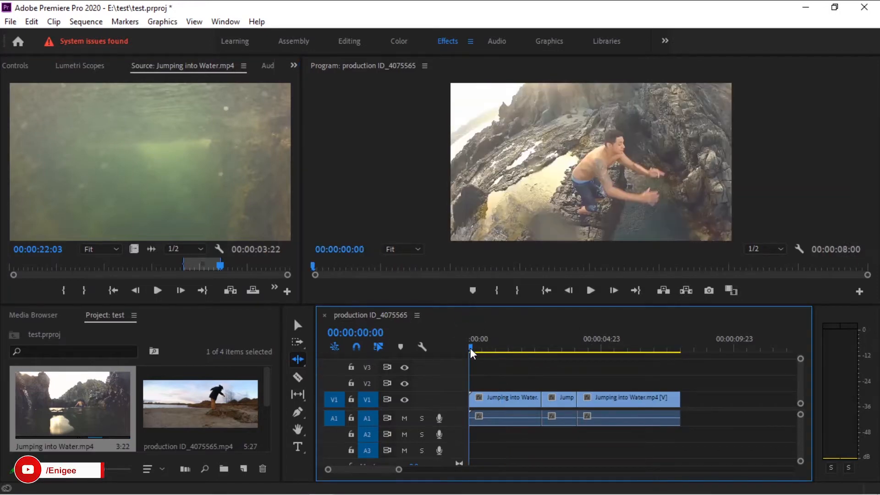
key(space)
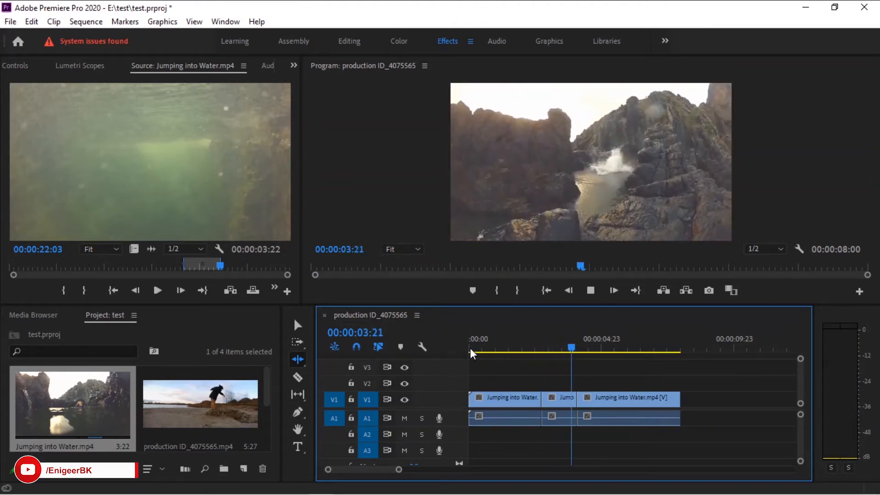
key(space)
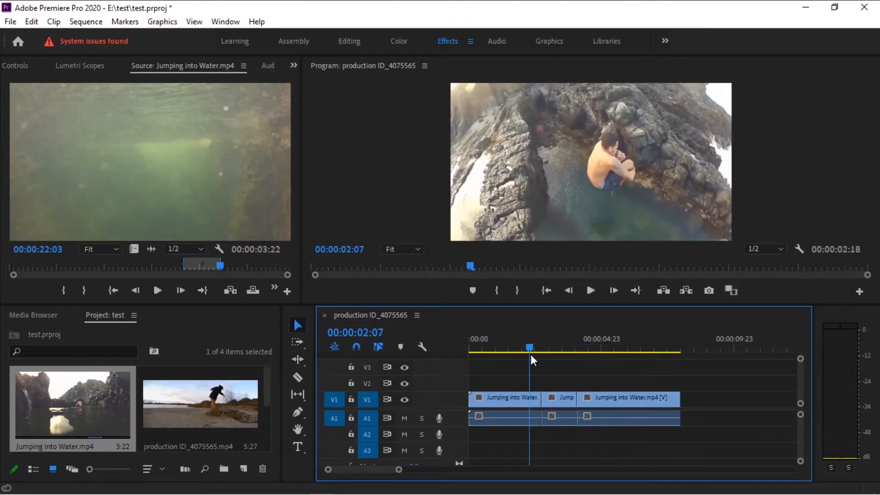
Step: Trim the first clip's end back to 00:00:02:12 and move the two following clips against it to close the gap
drag(530, 354, 537, 356)
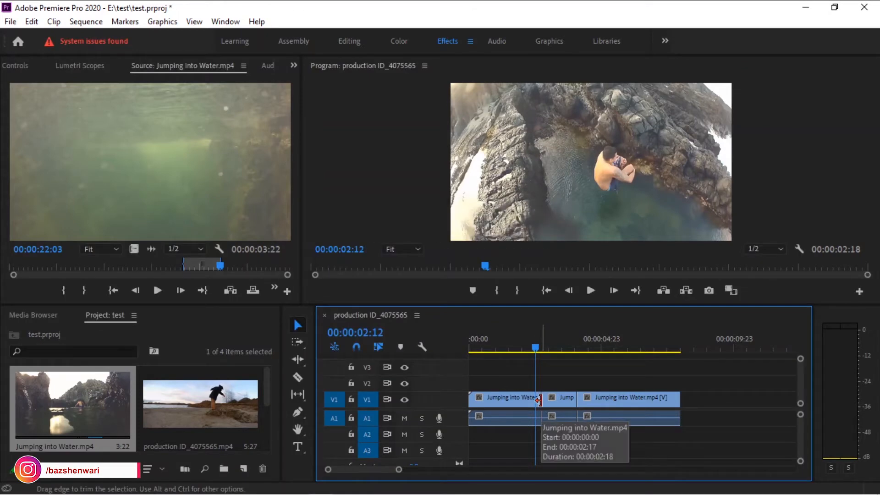
drag(539, 400, 534, 401)
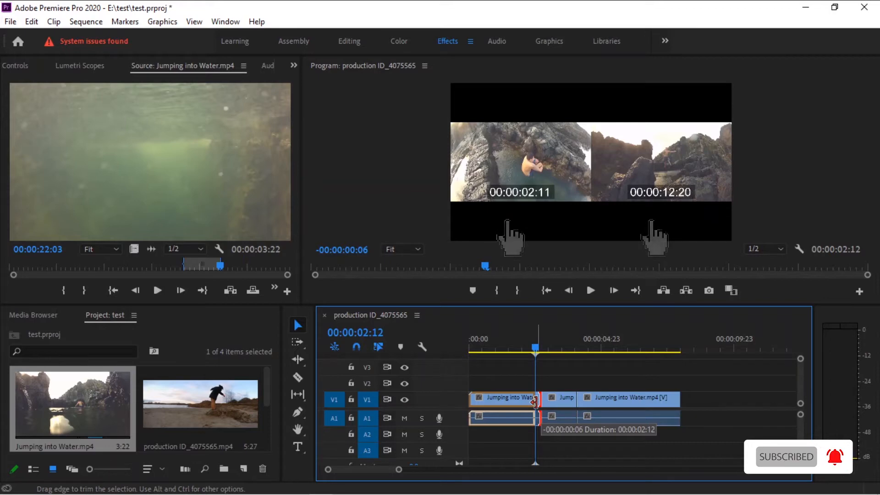
drag(535, 401, 534, 402)
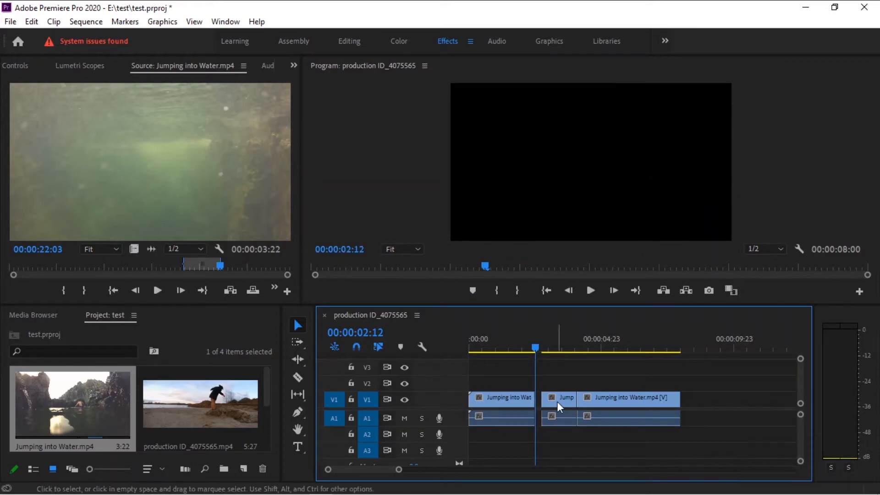
drag(556, 356, 642, 419)
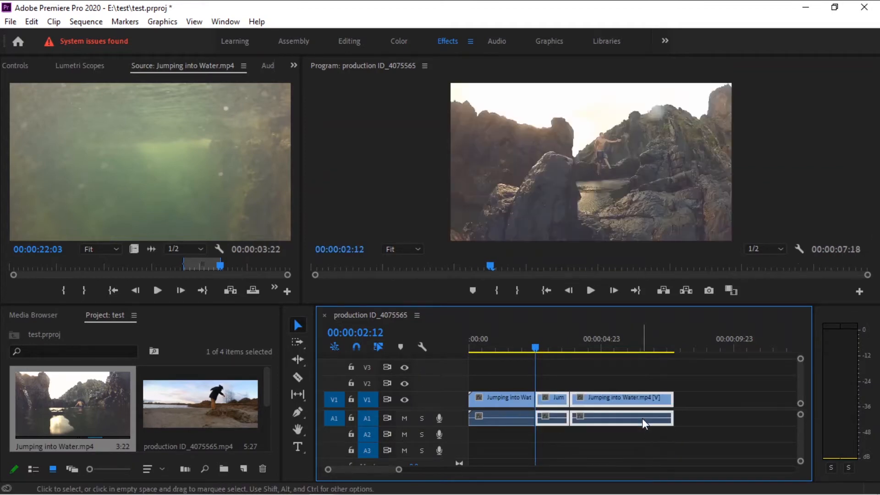
Step: Play back the first cut twice and undo both the clip move and the first clip's trim
drag(531, 339, 524, 358)
key(space)
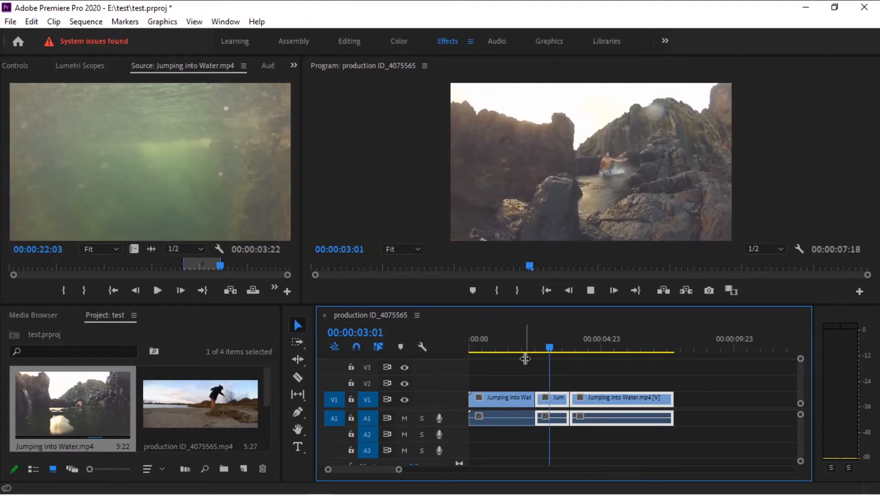
click(512, 349)
key(space)
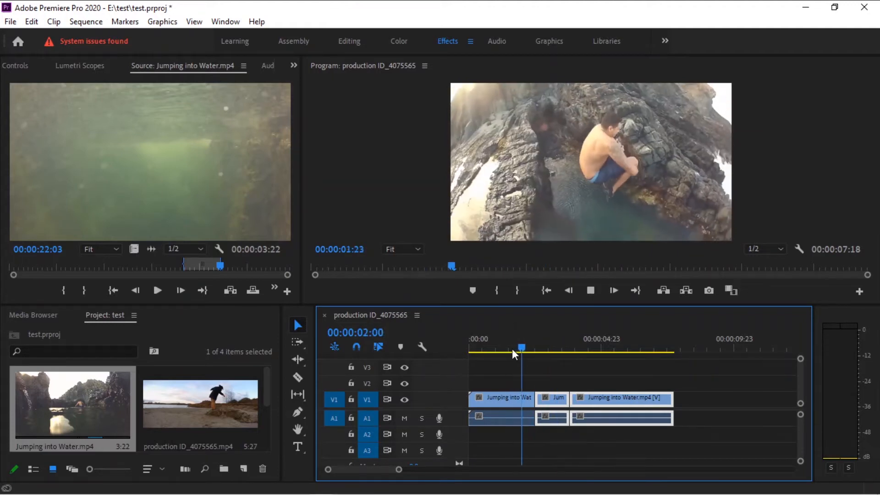
key(space)
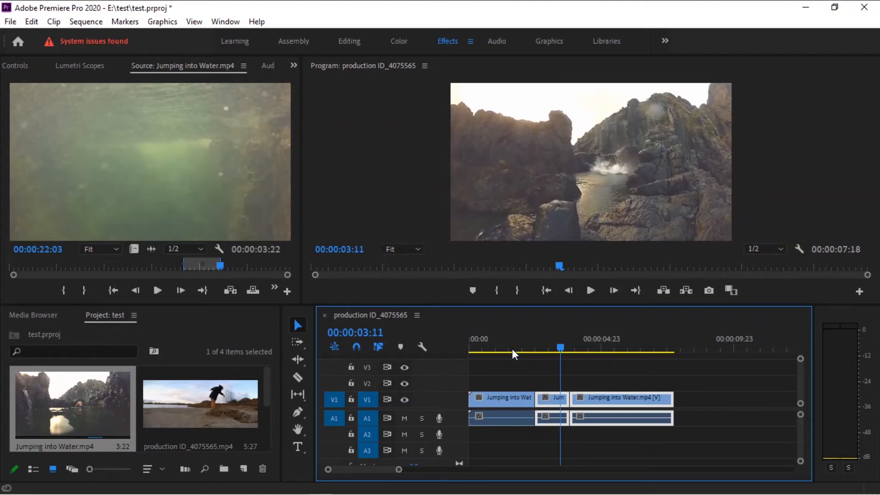
key(ctrl+z)
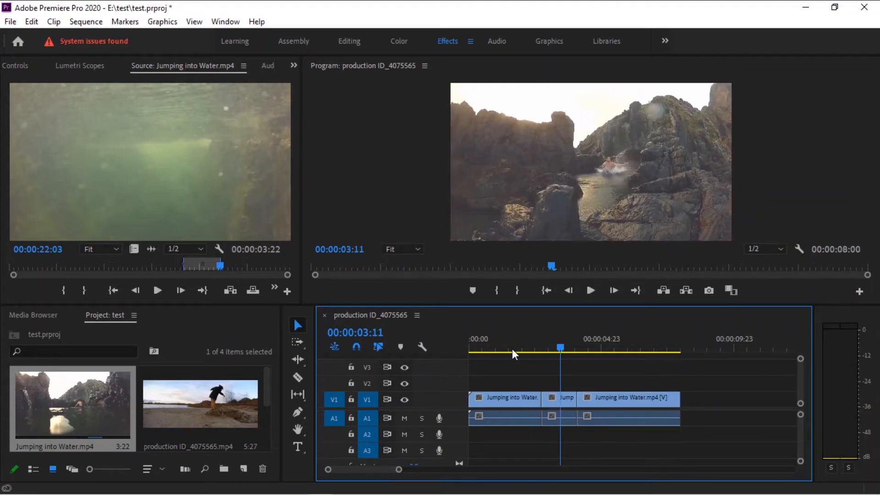
Step: Use the Ripple Edit tool to shorten the first clip's end to the playhead at 00:00:02:11
click(539, 349)
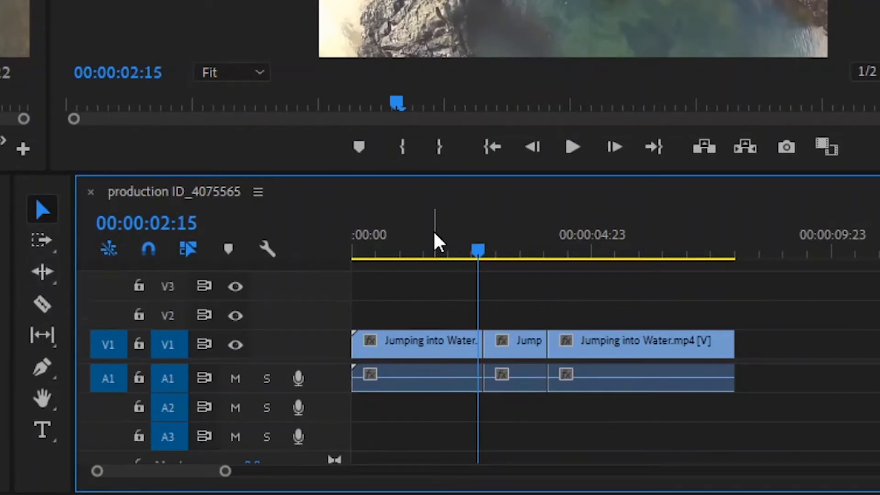
drag(485, 256, 469, 253)
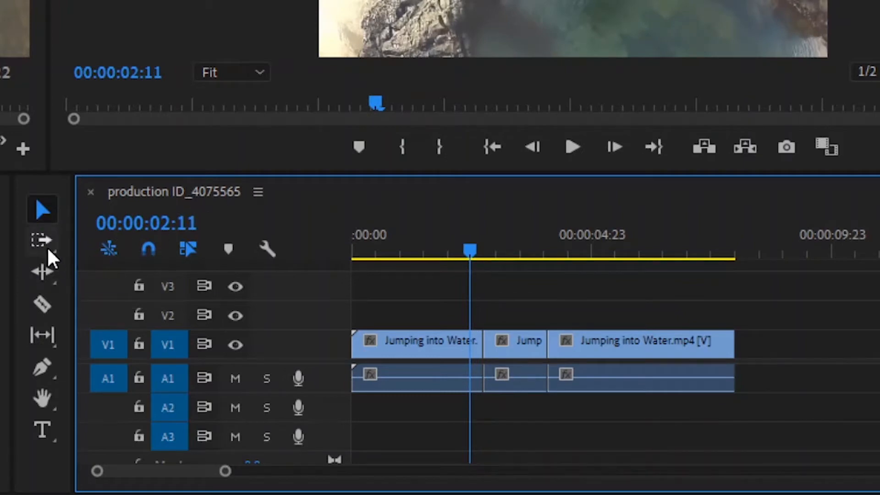
click(43, 272)
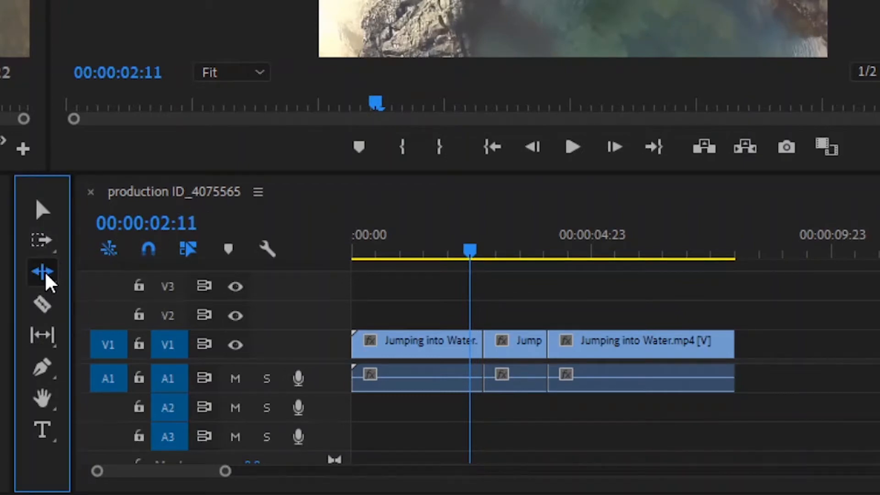
click(475, 356)
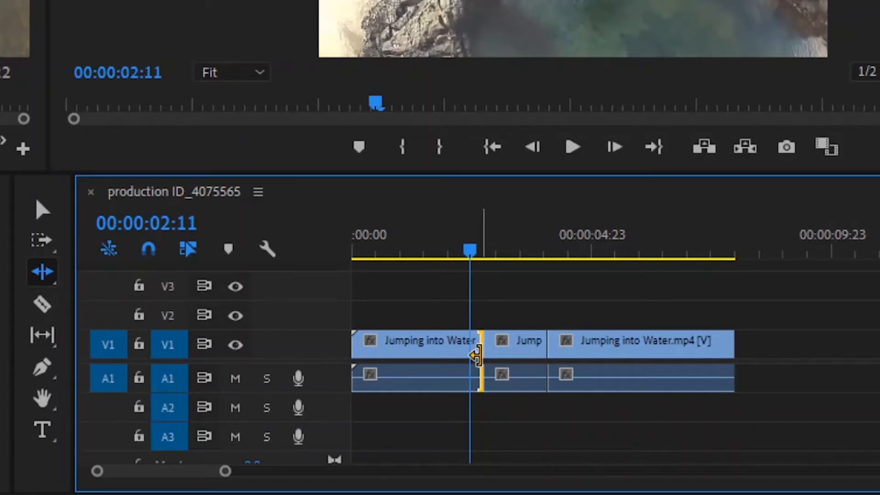
drag(475, 355, 466, 358)
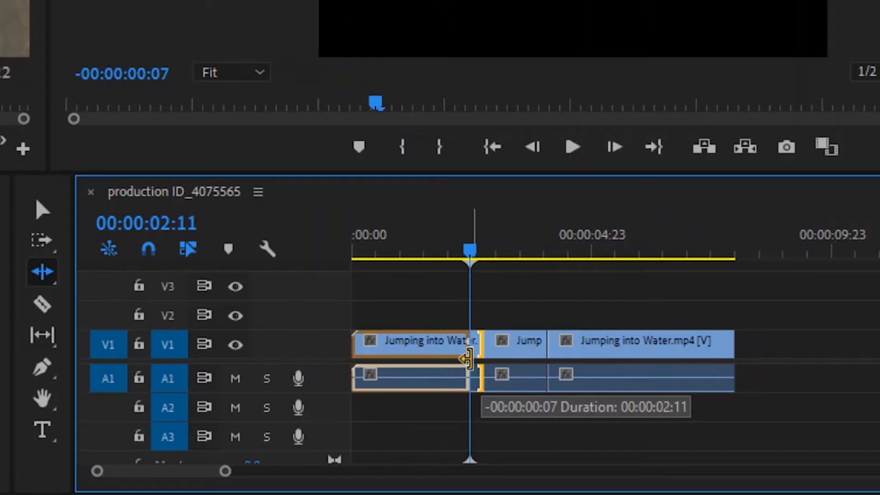
drag(466, 358, 466, 358)
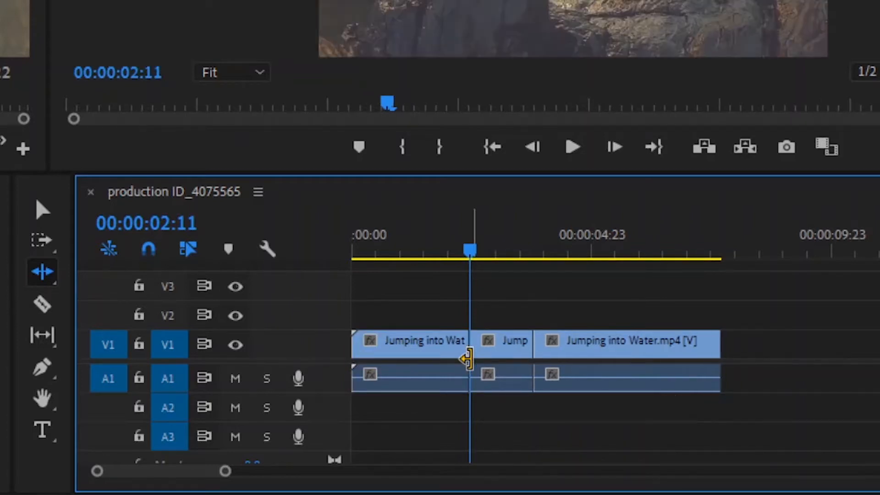
Step: Play back the sequence across the ripple-trimmed cut between the first and second clips
click(442, 235)
key(space)
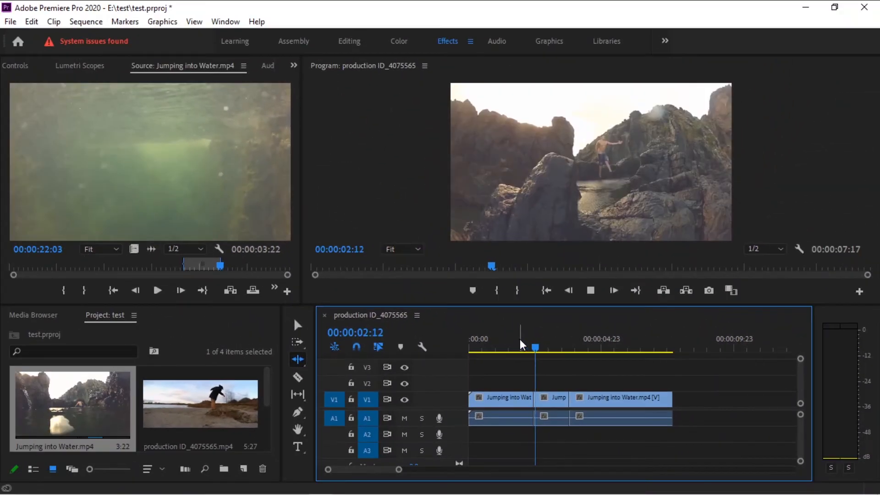
key(space)
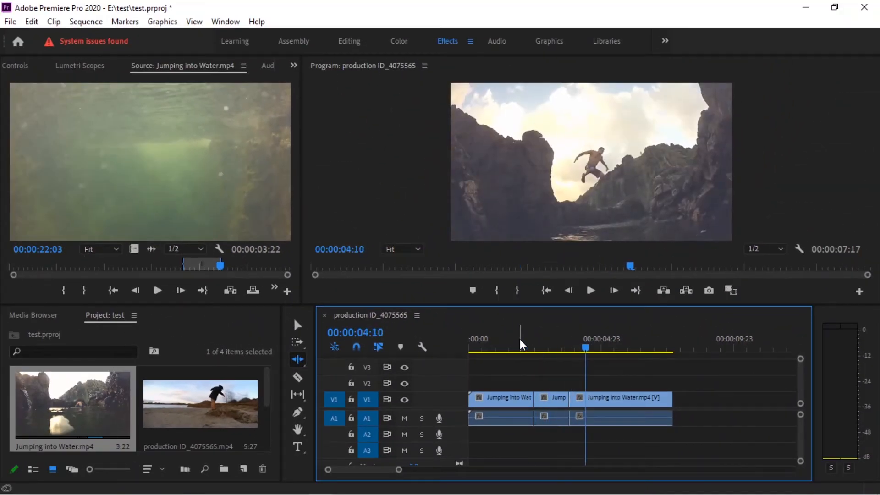
Step: With the Selection tool, trim the first clip's end back to 00:00:02:03 and extend the second clip's start to meet it
click(302, 363)
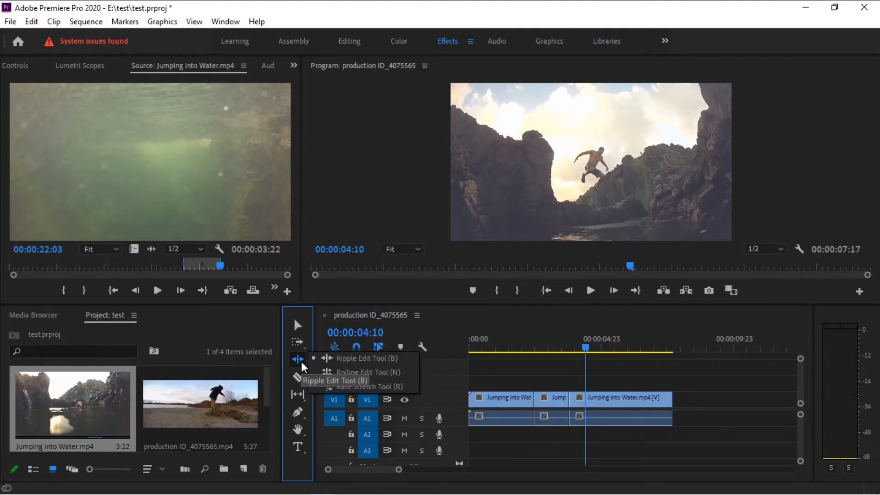
click(301, 362)
click(527, 349)
drag(527, 349, 525, 349)
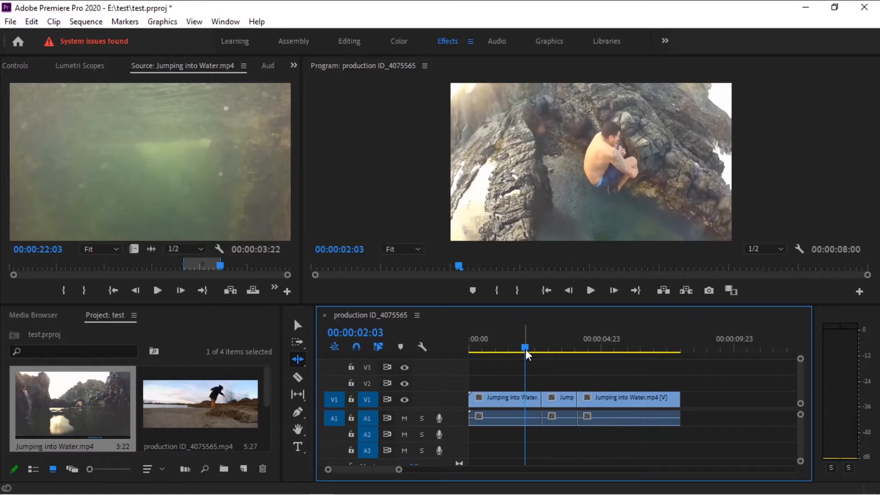
click(297, 325)
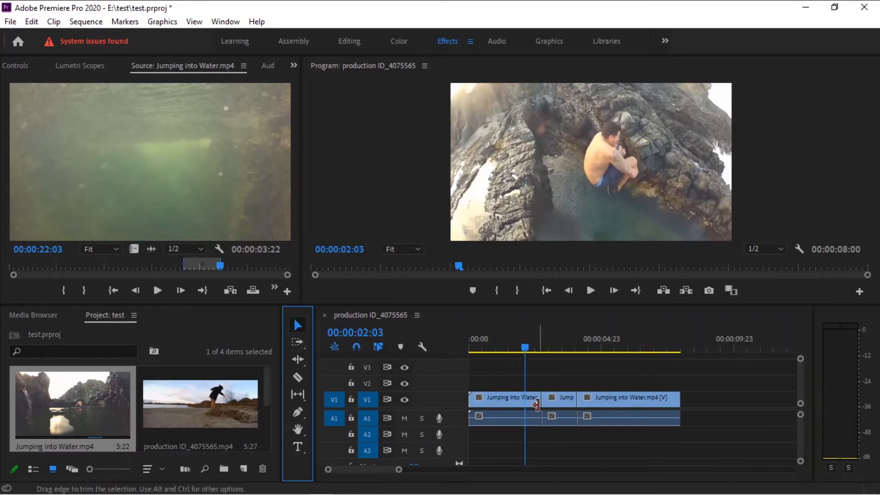
drag(536, 404, 522, 405)
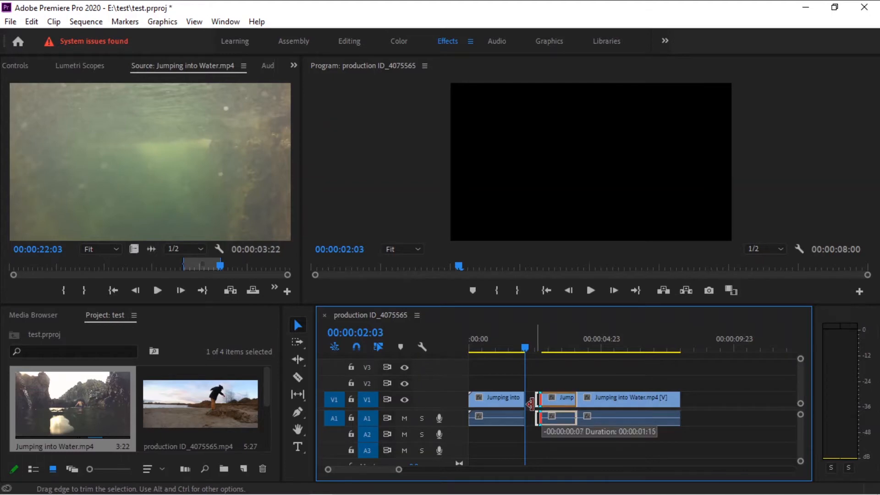
drag(537, 404, 528, 404)
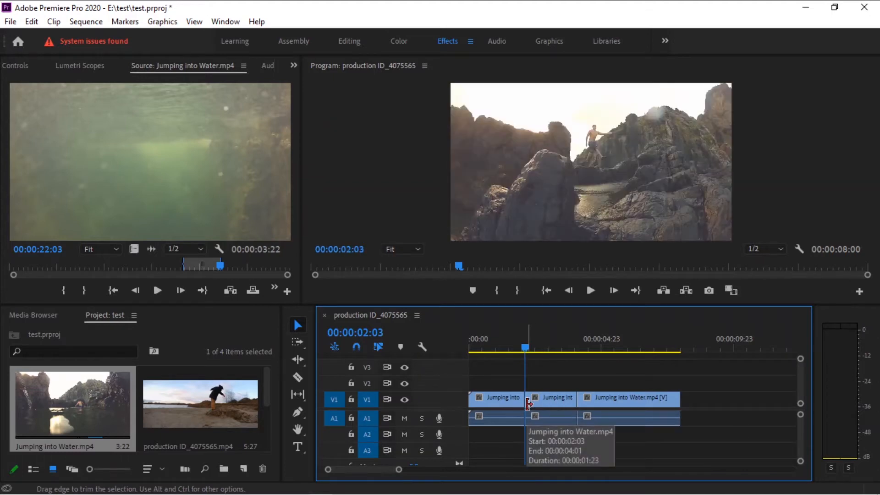
Step: Activate the Rolling Edit tool and undo both Selection-tool trims at the cut between the first and second clips
mouse_move(525, 347)
mouse_down()
mouse_move(550, 352)
mouse_move(518, 354)
mouse_up()
click(548, 422)
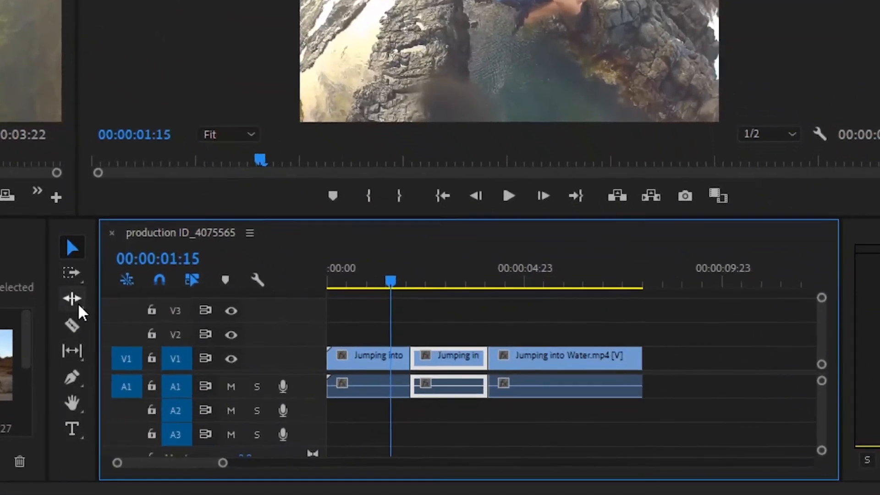
click(290, 357)
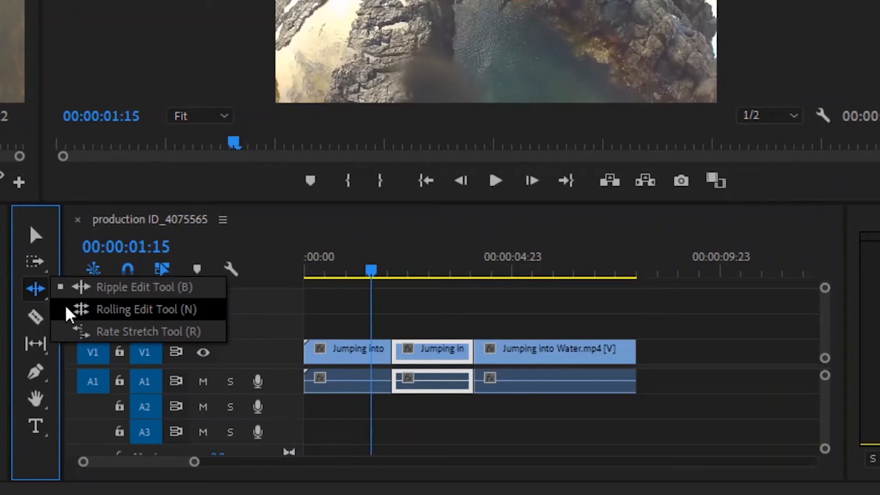
click(66, 307)
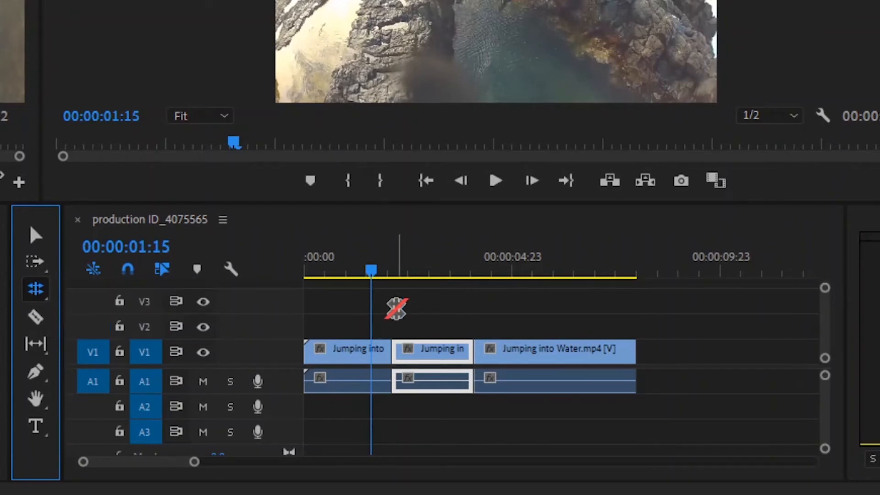
key(ctrl+z)
key(ctrl+shift+z)
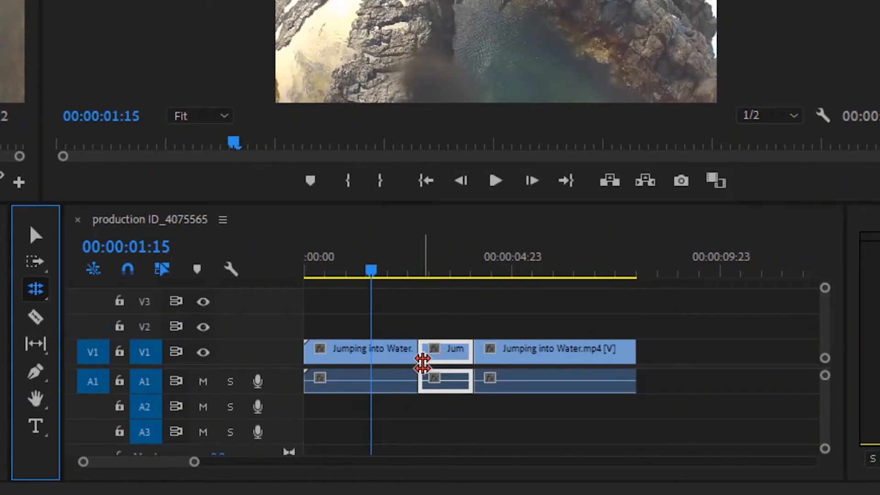
Step: Roll the cut between the first and second clips earlier with the Rolling Edit tool and roll it back to its original position
click(417, 357)
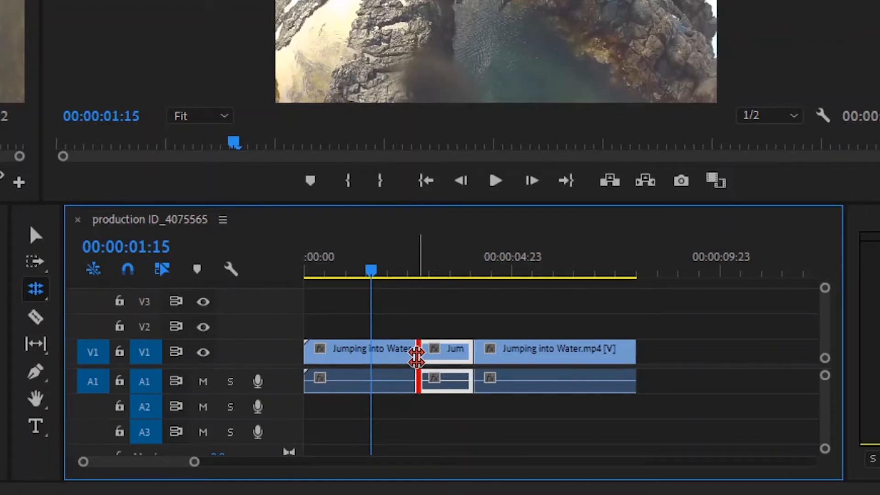
drag(414, 355, 389, 355)
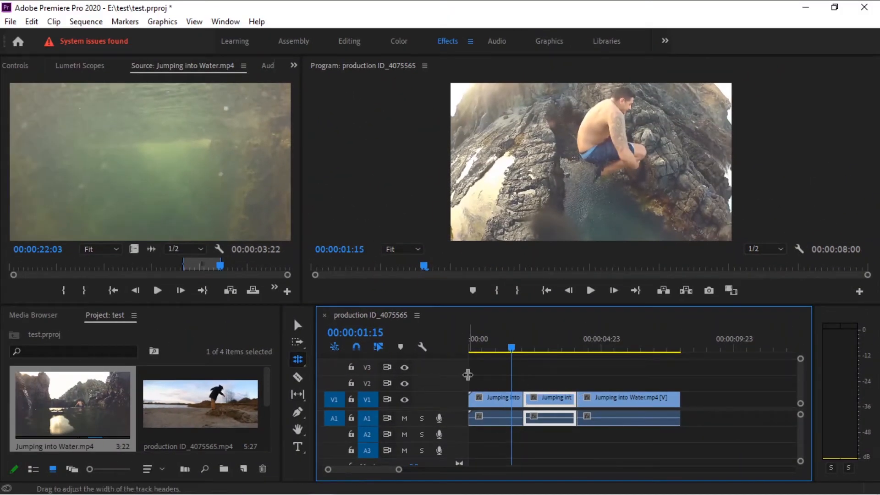
drag(523, 414, 541, 415)
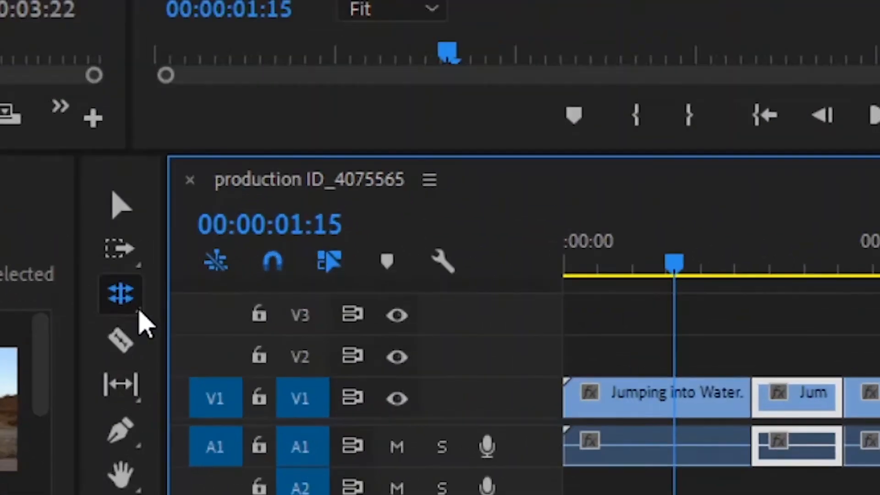
Step: Try the Rate Stretch tool briefly, return to the Selection tool, and delete all three Jumping into Water.mp4 clips from the timeline
click(304, 364)
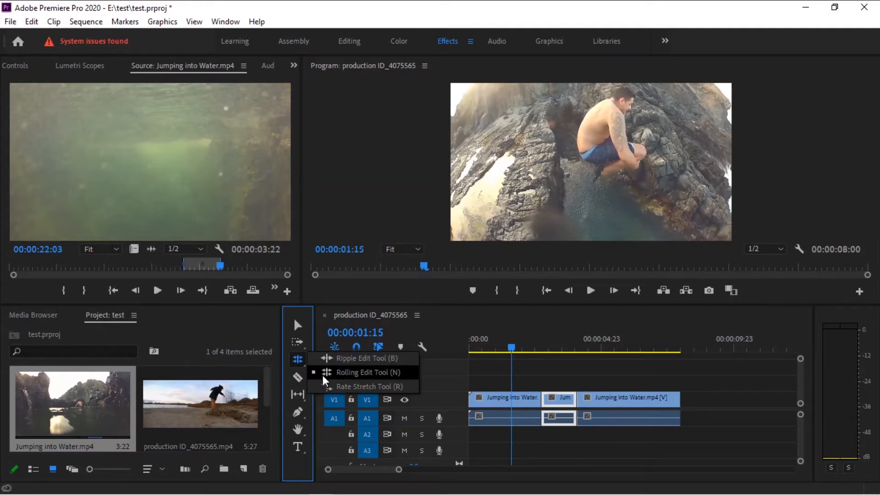
click(337, 387)
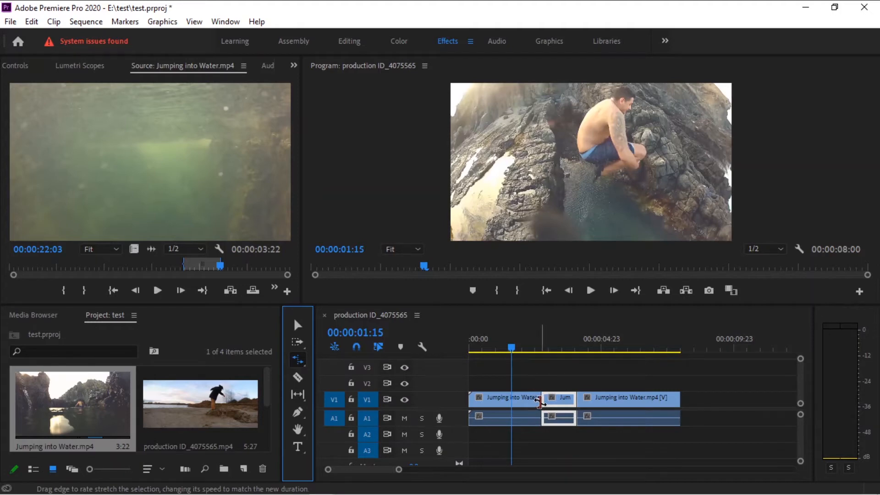
click(296, 326)
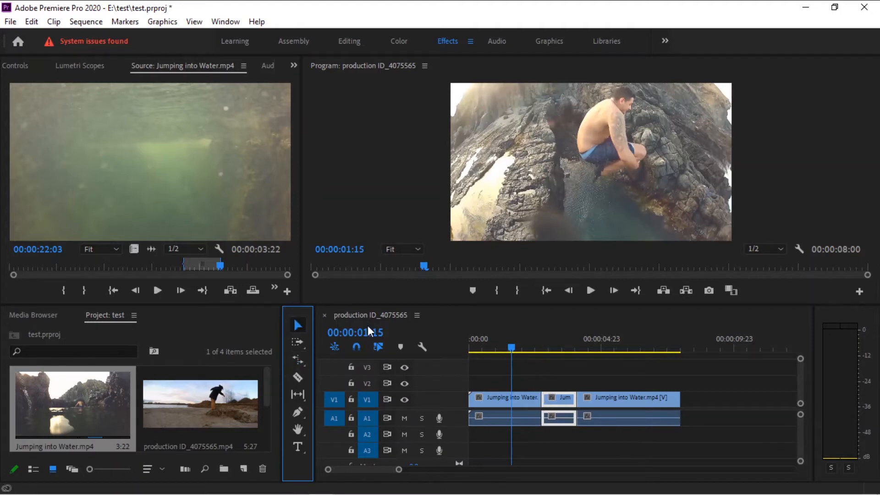
click(566, 396)
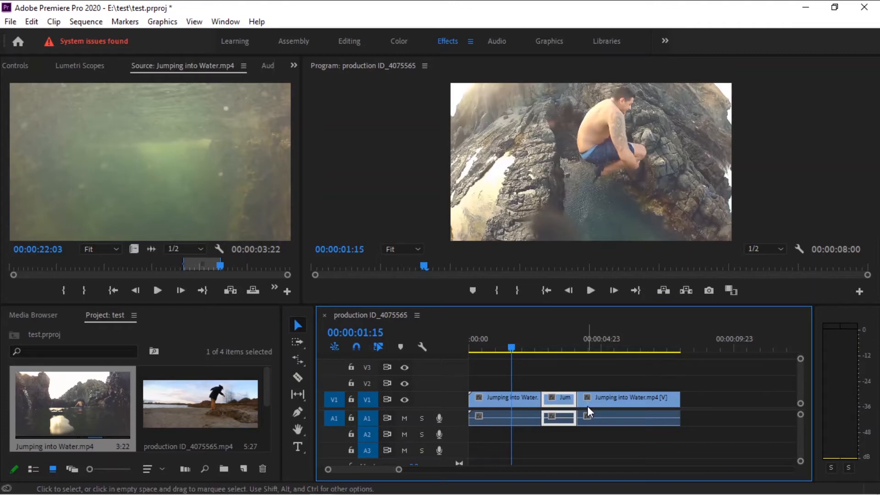
click(558, 349)
drag(580, 357, 549, 357)
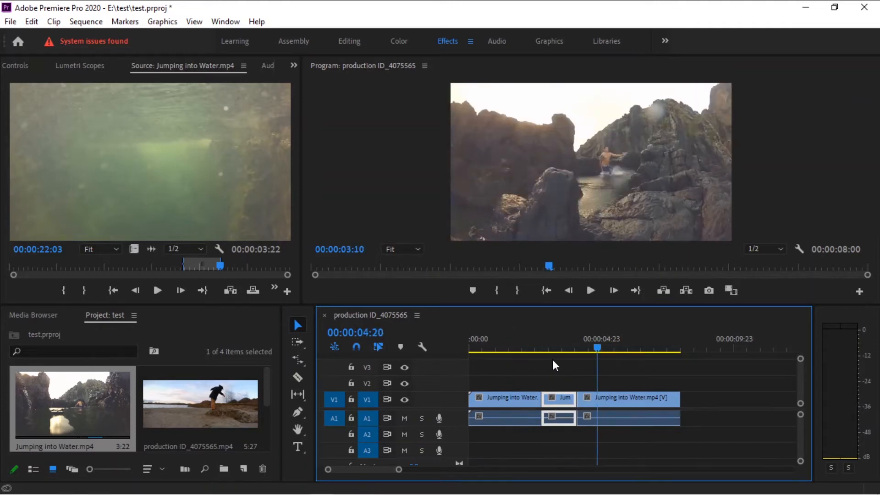
drag(493, 370, 600, 405)
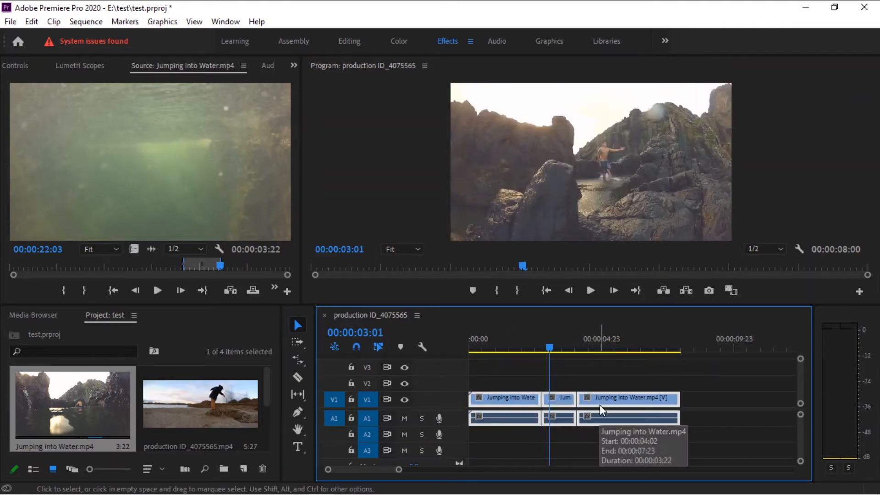
key(Delete)
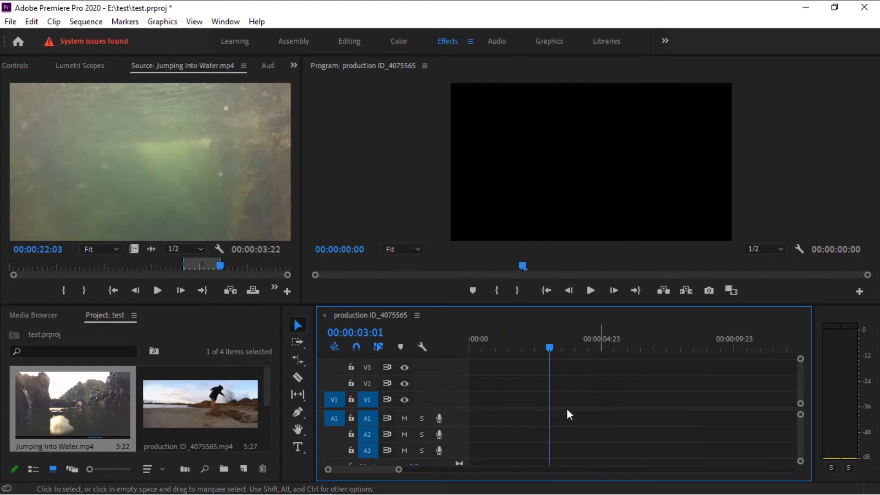
Step: Mark the source clip production ID_4075565.mp4 from 00:00:01:08 to 00:00:02:22 and delete the existing sequence
click(174, 403)
drag(174, 403, 145, 274)
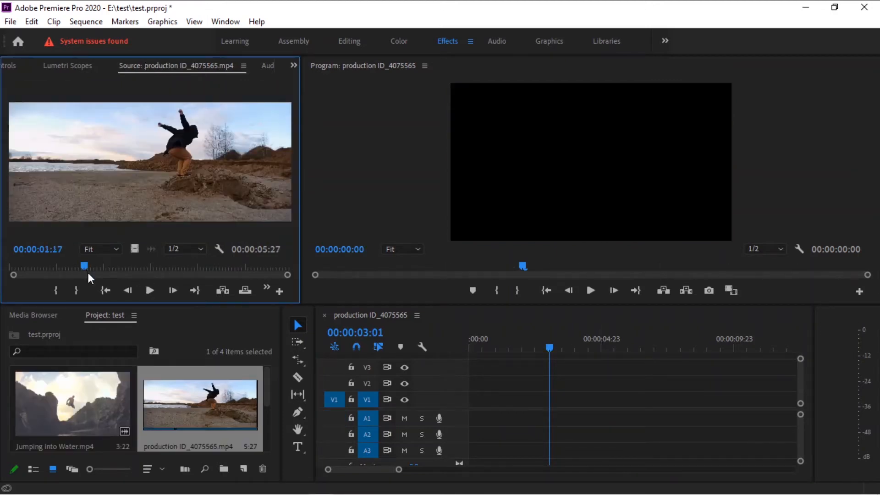
drag(81, 267, 29, 265)
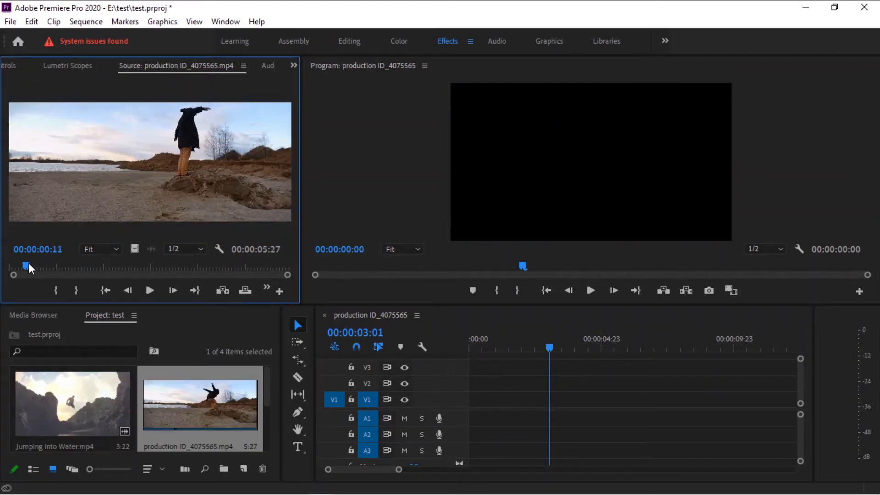
key(space)
key(space)
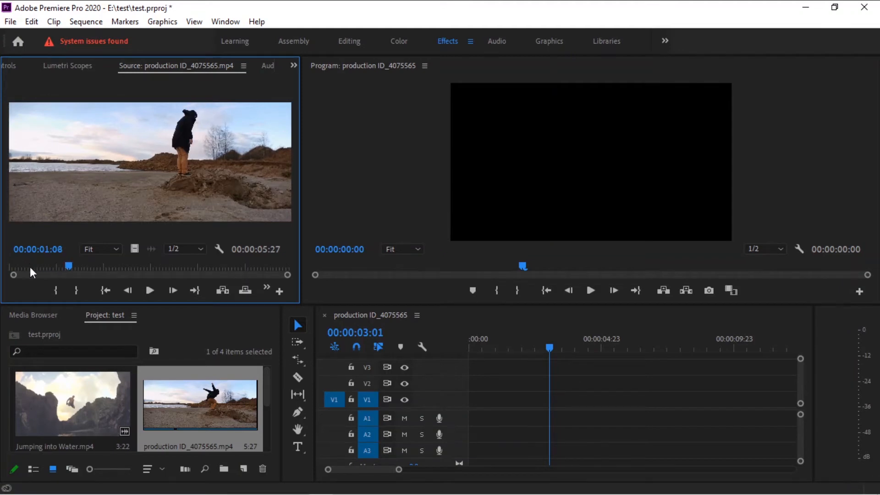
click(55, 295)
key(space)
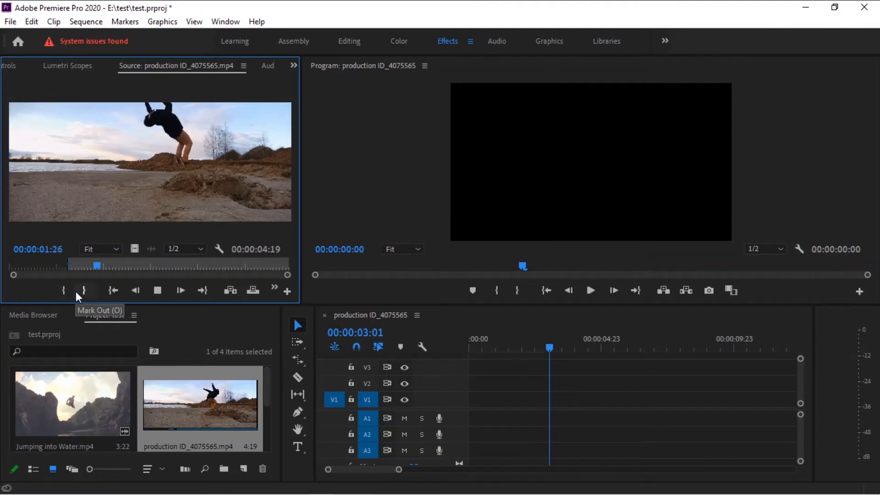
key(space)
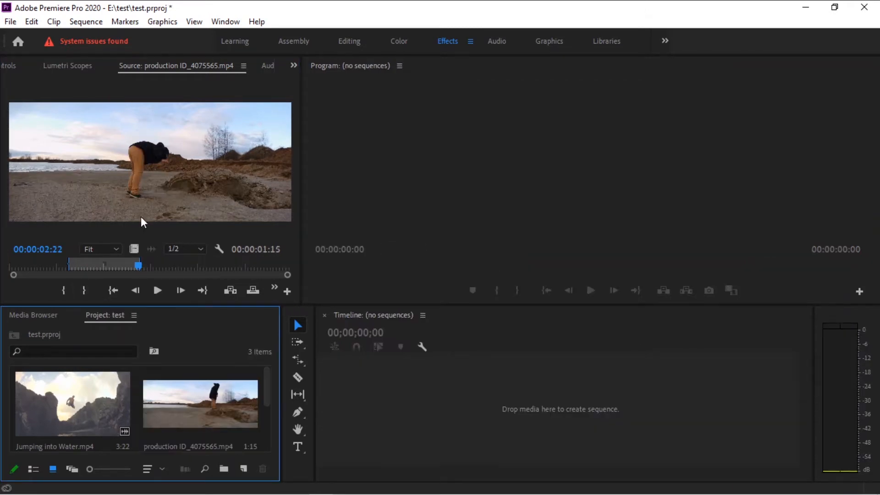
Step: Create a new sequence from the marked excerpt of production ID_4075565.mp4 on the empty timeline
click(249, 233)
drag(361, 346, 356, 400)
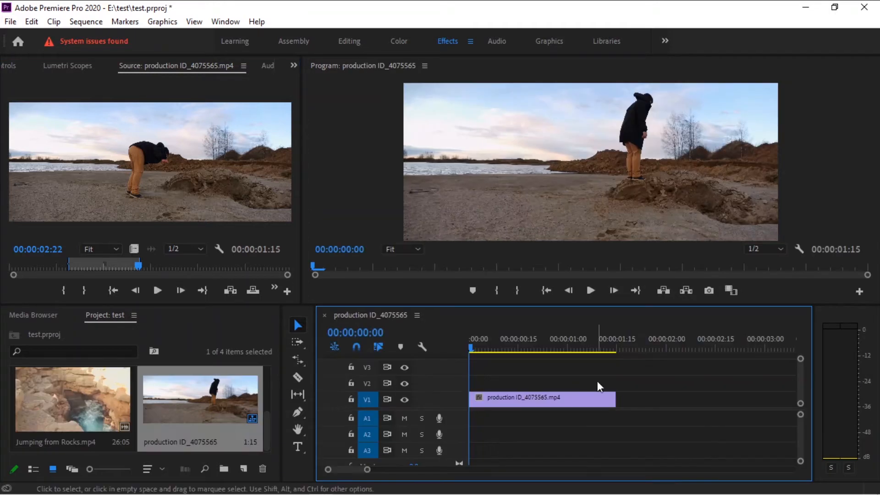
mouse_move(473, 349)
mouse_down()
mouse_move(598, 368)
mouse_move(469, 364)
mouse_up()
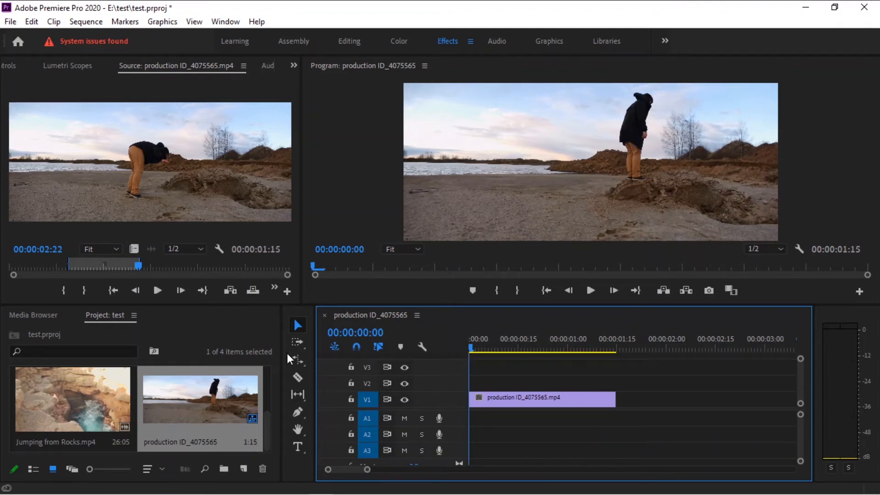
Step: Use the Rate Stretch tool to lengthen the production ID_4075565.mp4 clip to 00:00:03:00, slowing it to 50% speed
click(298, 360)
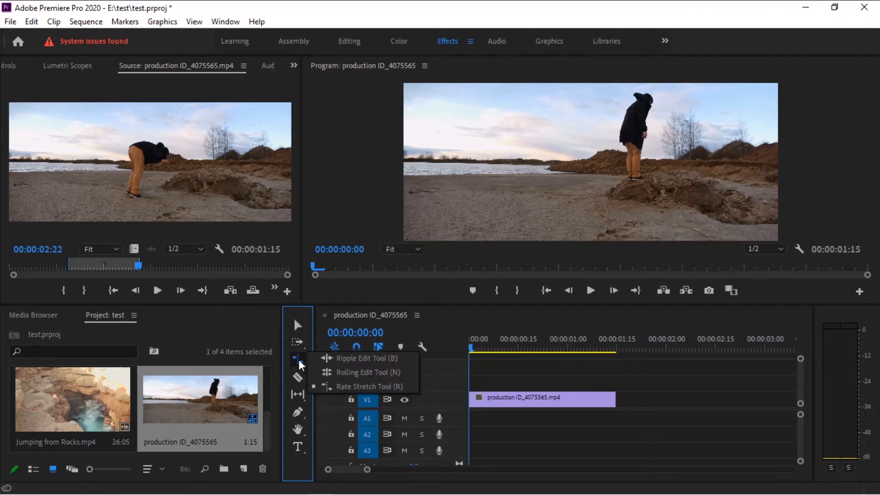
click(299, 360)
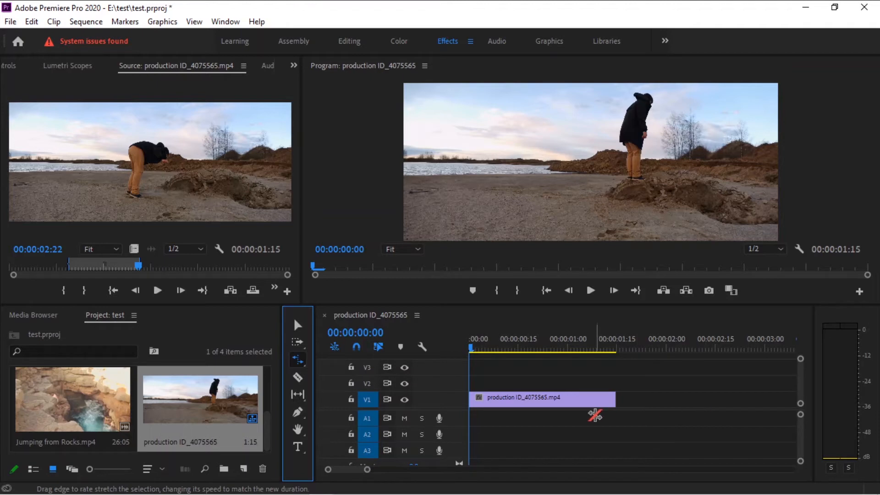
click(614, 398)
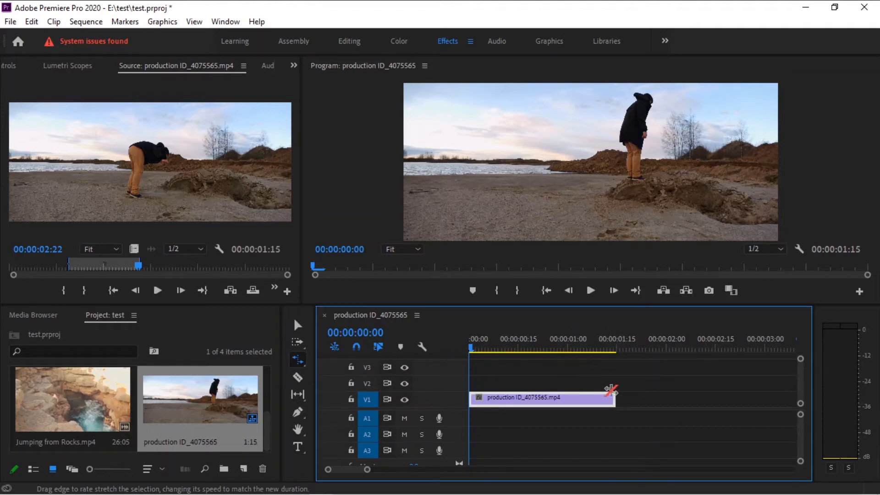
mouse_move(613, 397)
mouse_down()
mouse_move(664, 398)
mouse_move(614, 397)
mouse_up()
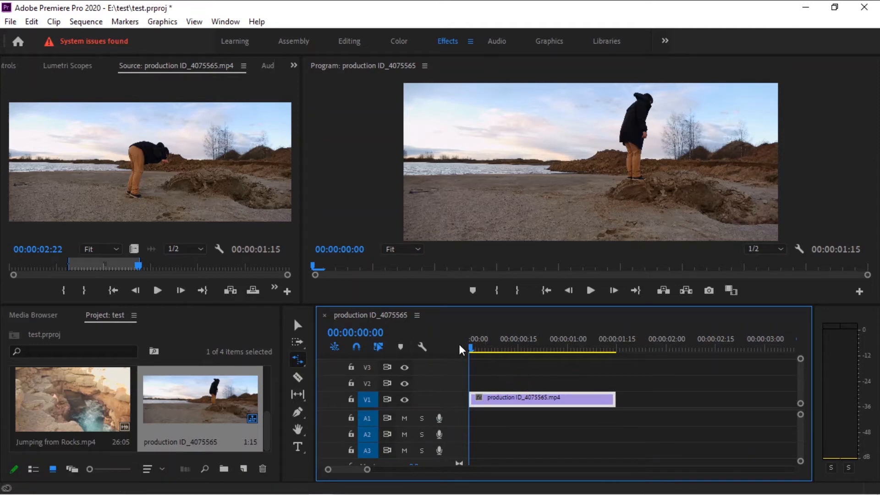
drag(470, 351, 614, 382)
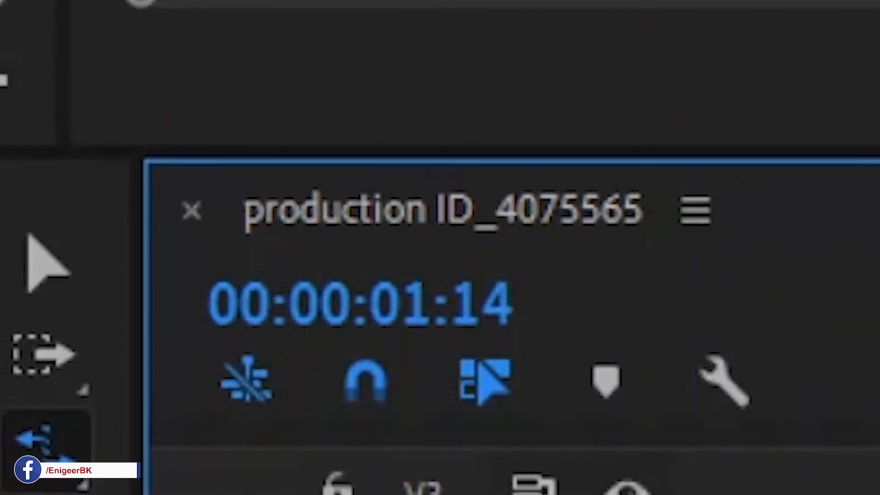
drag(615, 347, 547, 348)
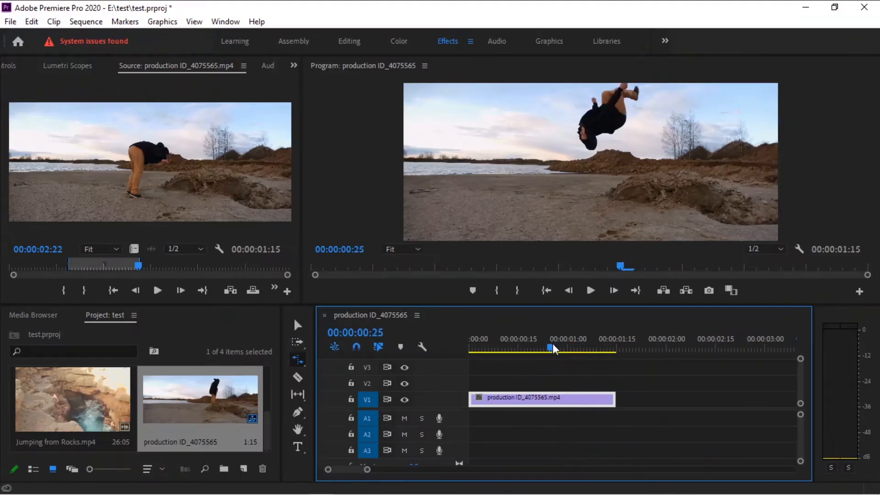
drag(615, 400, 763, 393)
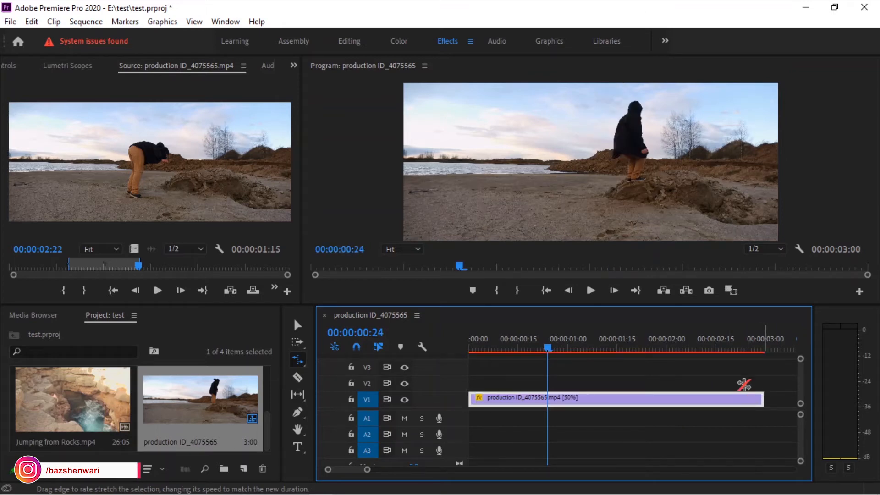
Step: Play back the slowed clip from near its start and undo the rate stretch
drag(549, 351, 474, 345)
key(alt+space)
key(Escape)
key(space)
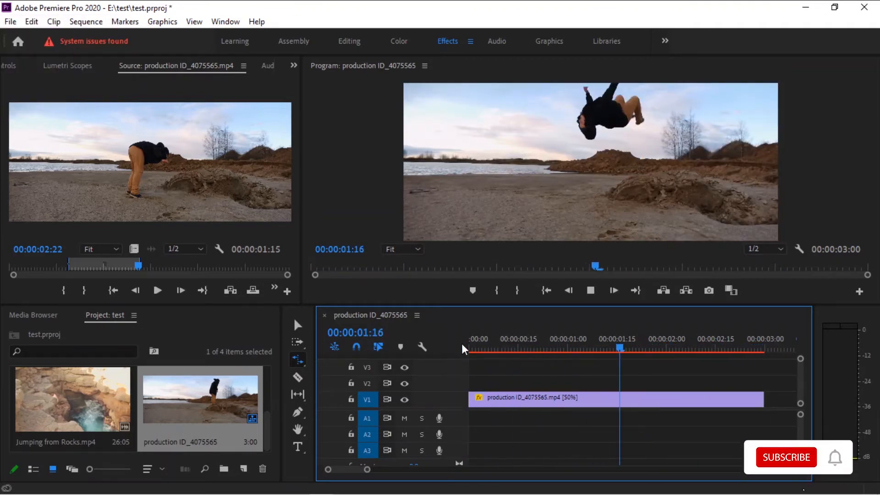
key(space)
key(ctrl+z)
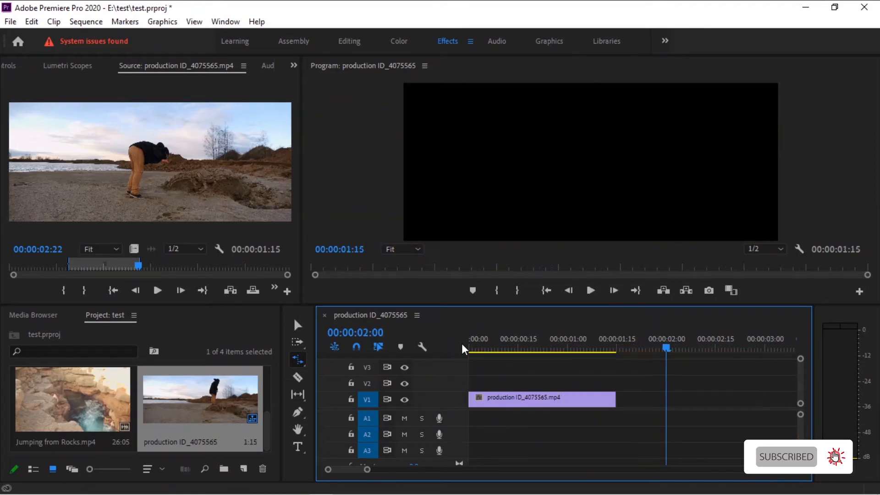
Step: Play back the production ID_4075565.mp4 clip at its original speed from near the start
click(475, 348)
key(space)
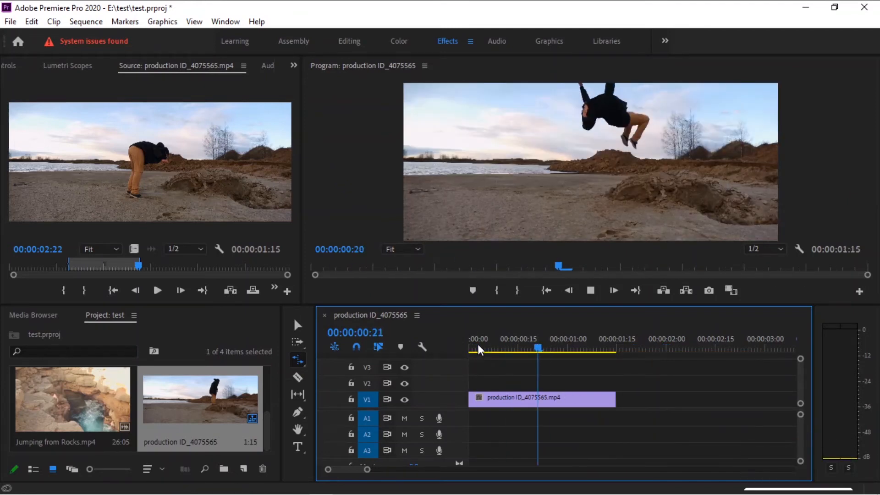
key(space)
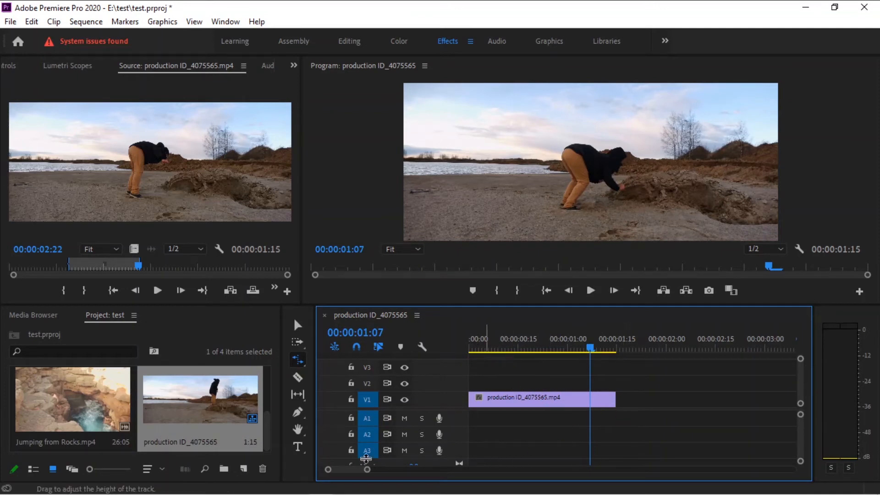
Step: Use the Rate Stretch tool to lengthen the clip to 00:00:06:00, slowing it to 25% speed, and play it back from the start
drag(367, 469, 392, 469)
click(525, 398)
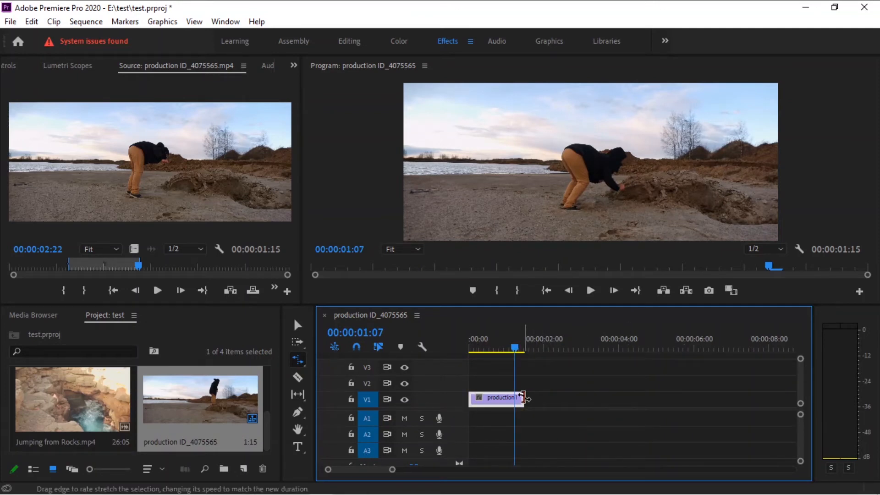
drag(523, 397, 692, 399)
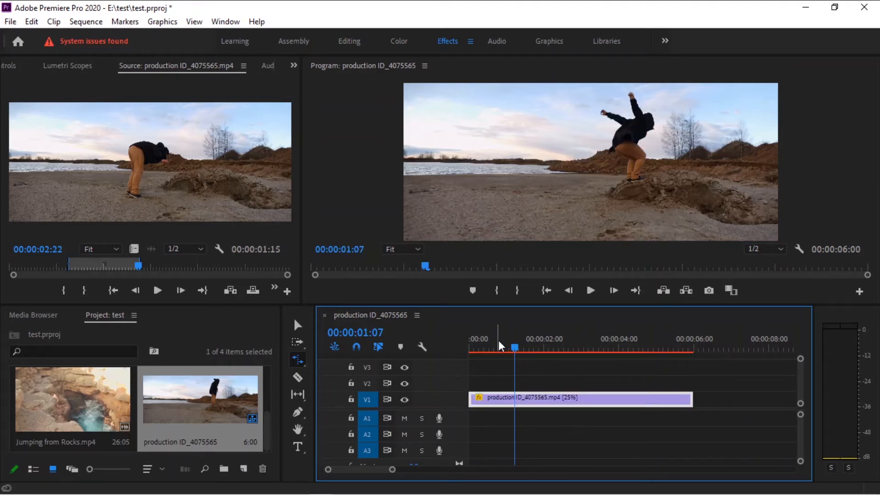
drag(512, 348, 447, 338)
key(space)
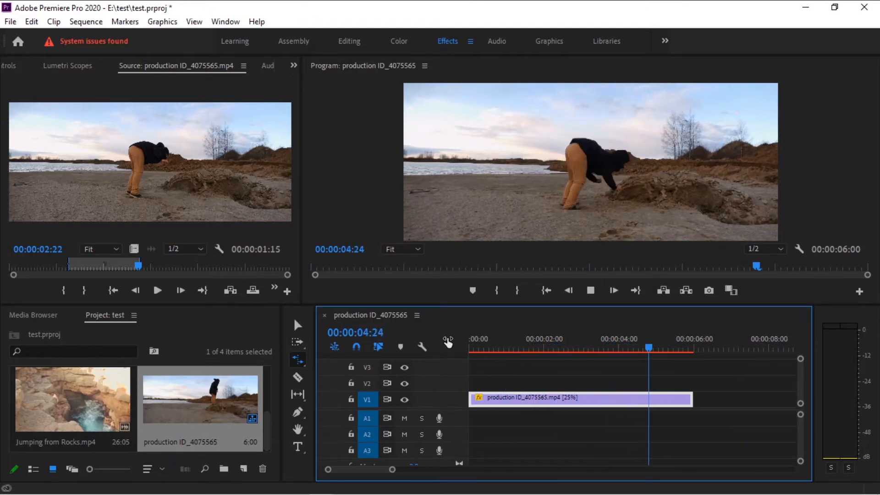
key(space)
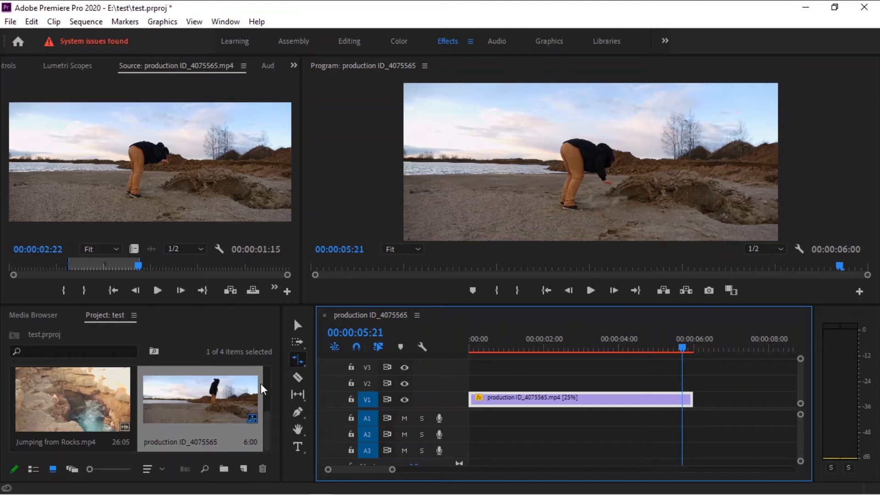
Step: Shorten the clip to 00:00:00:22 with the Rate Stretch tool and play back the sped-up result from the start
drag(677, 399, 495, 410)
click(469, 345)
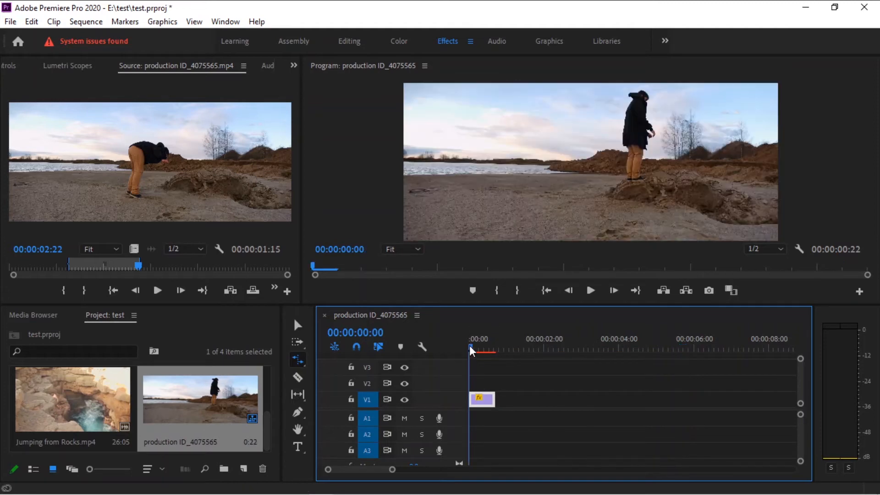
key(space)
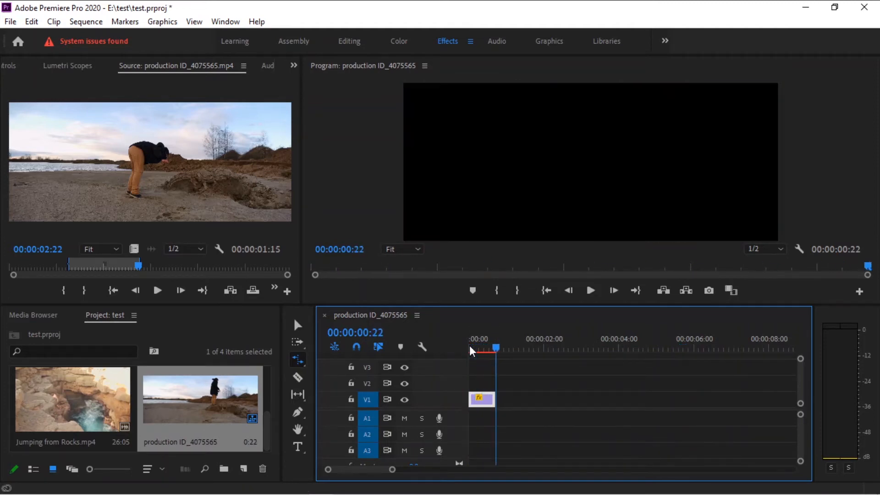
key(space)
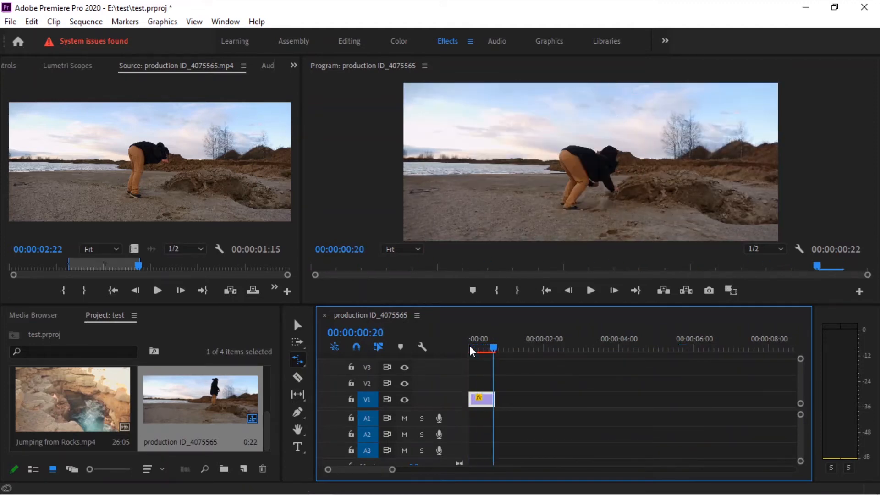
Step: Rate-stretch the end of the clip to a duration of 00:00:02:02 and scrub through its opening frames
click(305, 364)
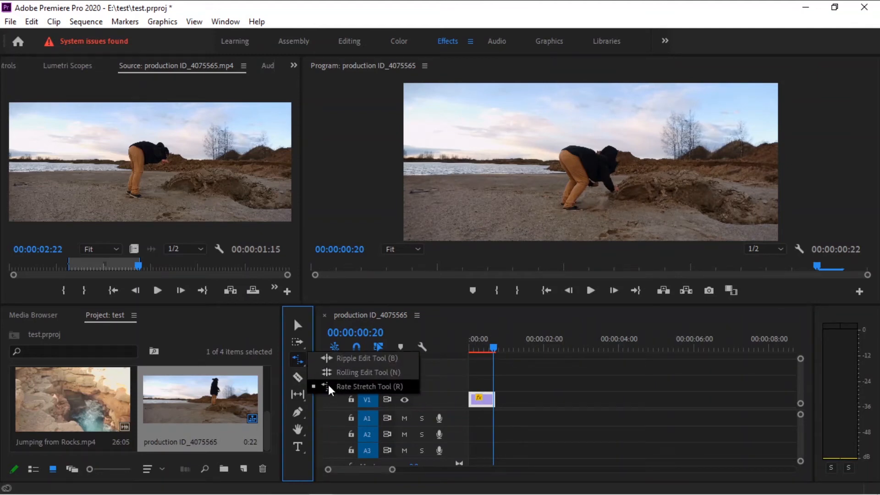
click(294, 359)
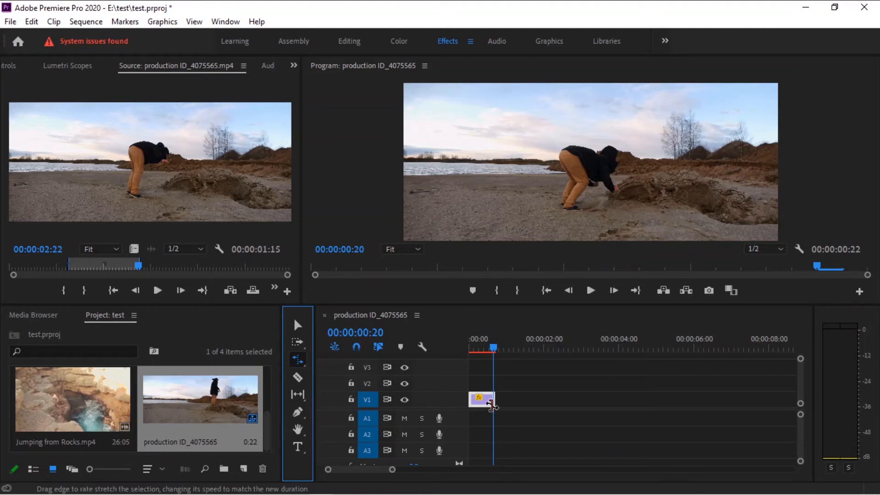
drag(494, 400, 544, 401)
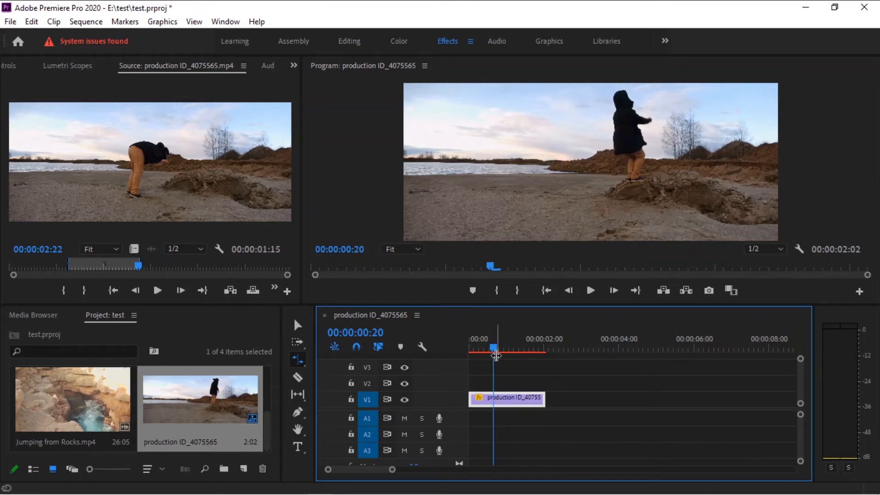
drag(493, 348, 474, 349)
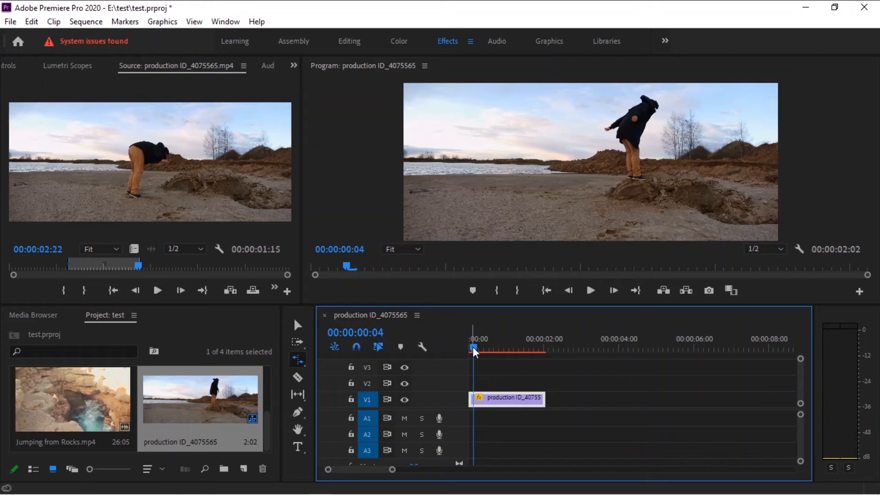
drag(472, 346, 485, 348)
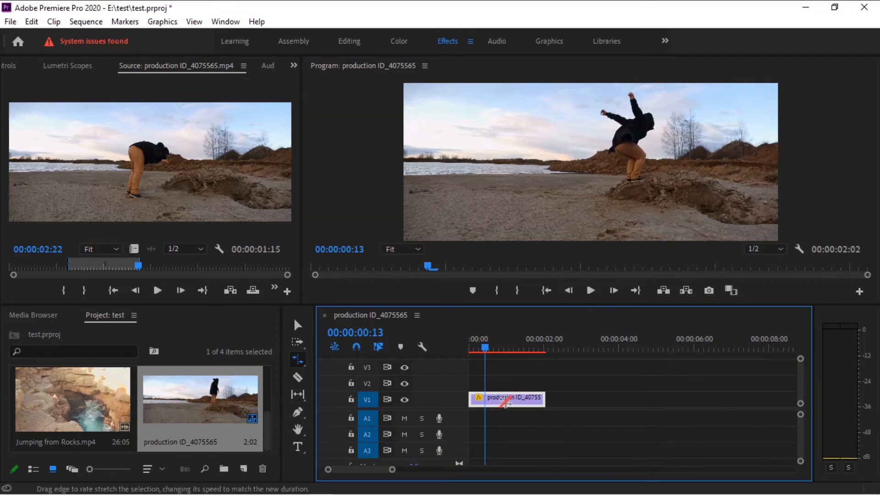
Step: Set the clip's speed to 100% in its Speed/Duration settings, using the Selection tool to pick the clip
click(298, 324)
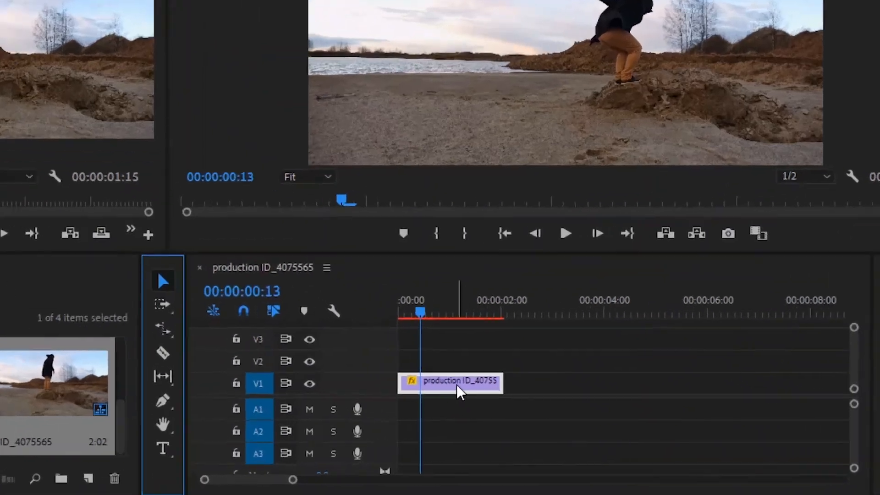
right_click(516, 405)
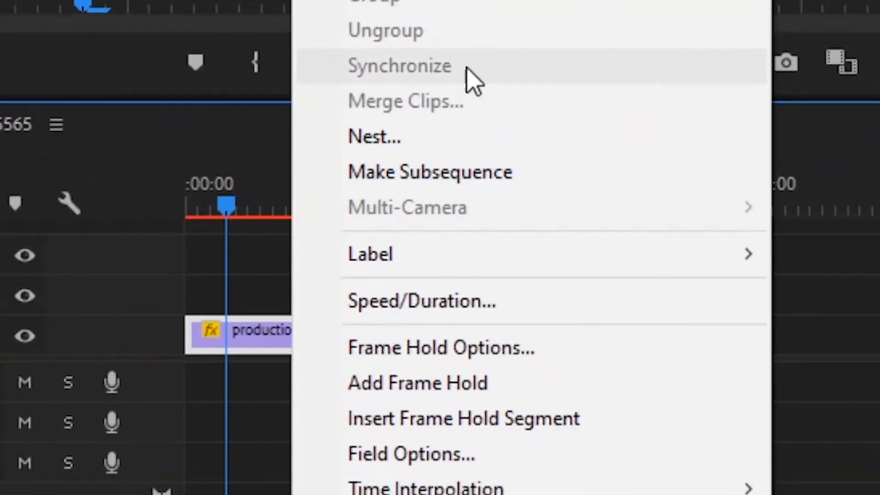
click(432, 312)
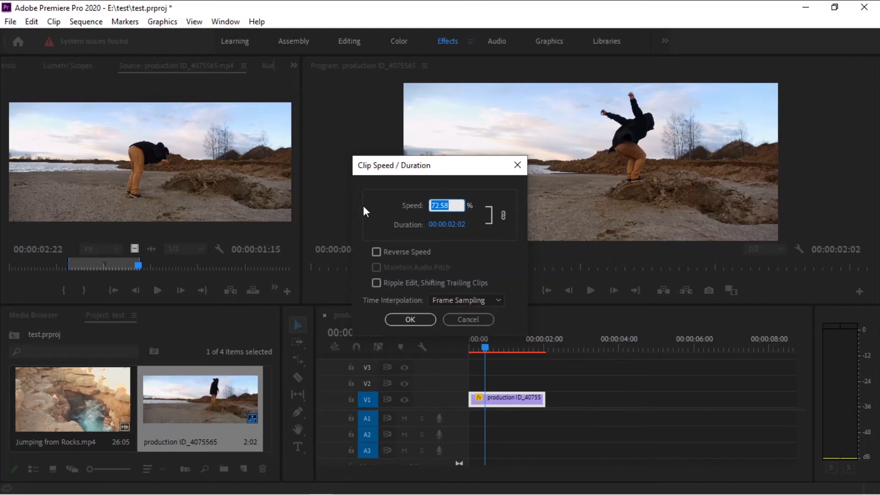
text(100)
key(Return)
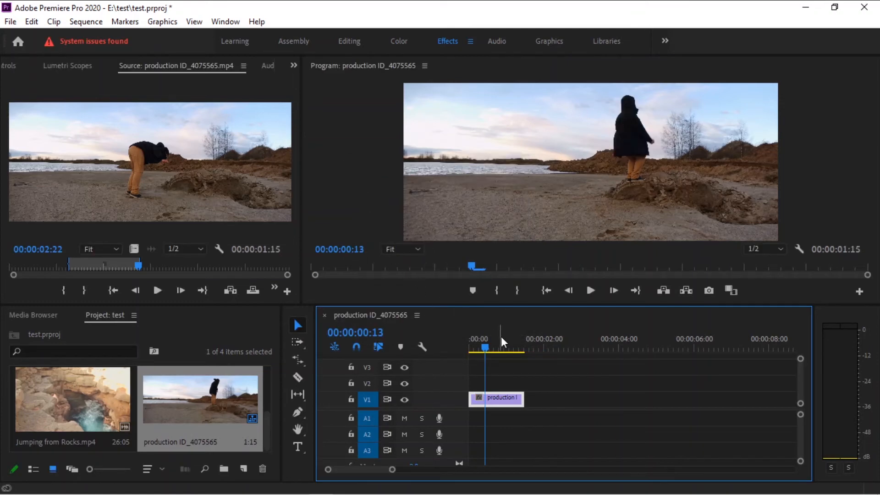
Step: Play back the clip at 100% speed from the start of the sequence
drag(484, 342, 461, 342)
key(space)
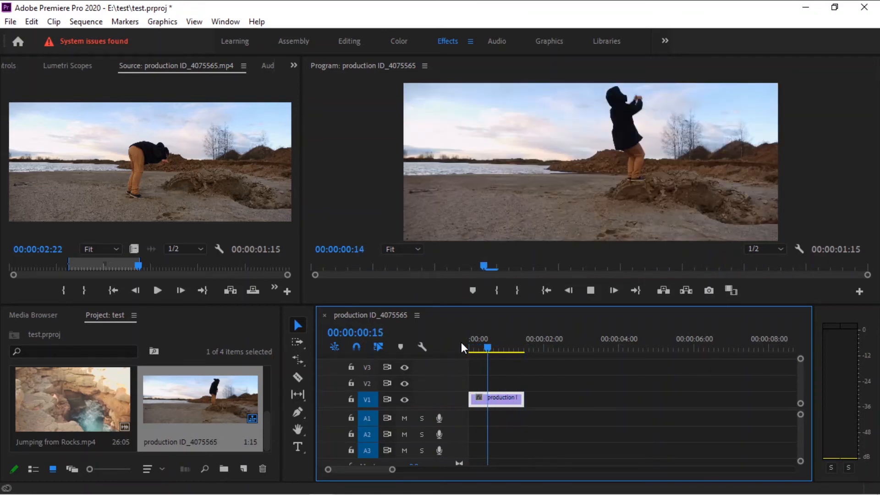
key(space)
Step: Set the clip's speed to 200% in its Speed/Duration settings and play it back from the start
right_click(520, 397)
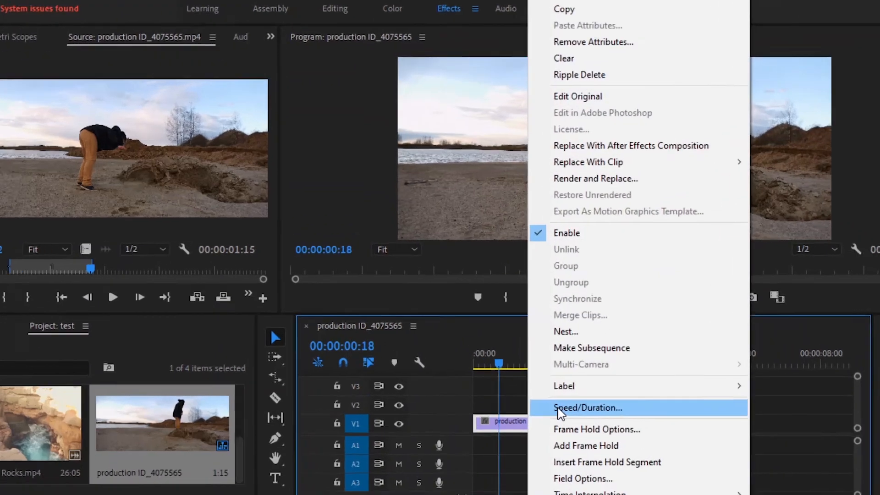
click(545, 386)
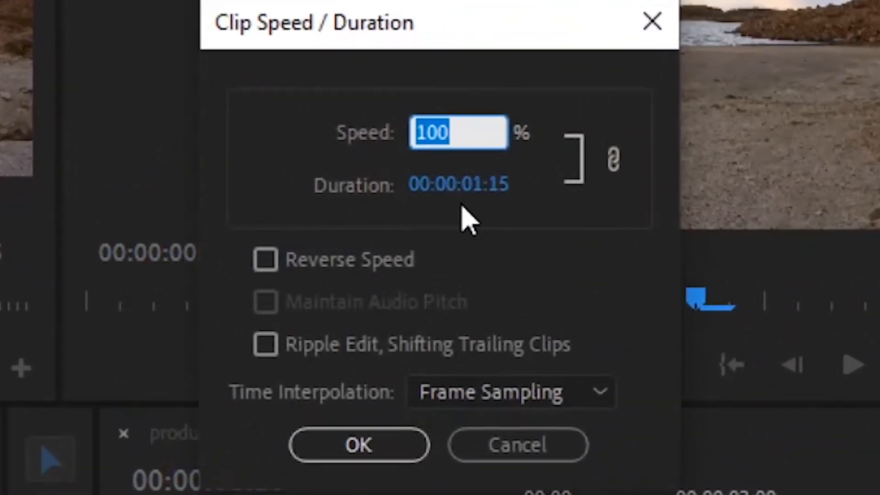
drag(455, 128, 329, 143)
text(200)
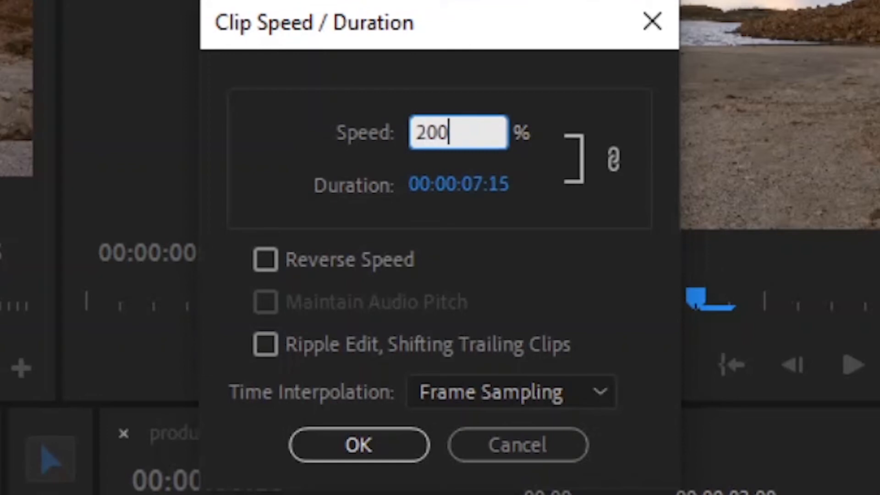
key(Return)
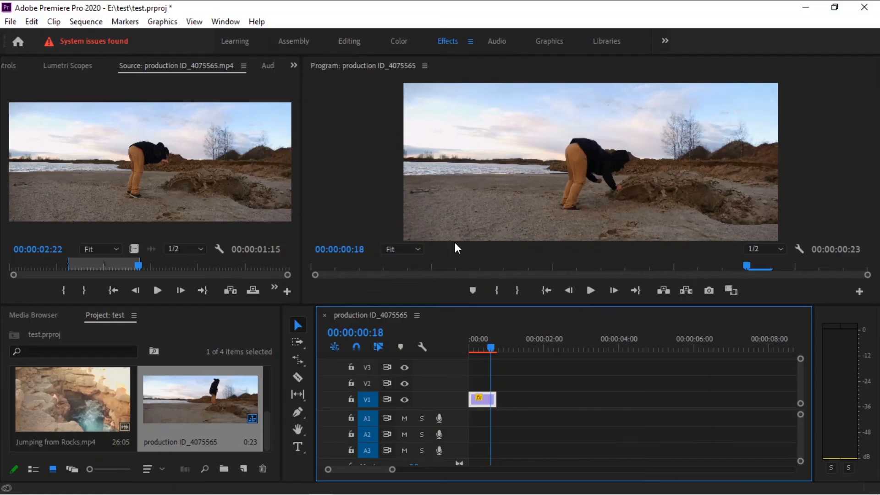
drag(489, 347, 455, 338)
key(space)
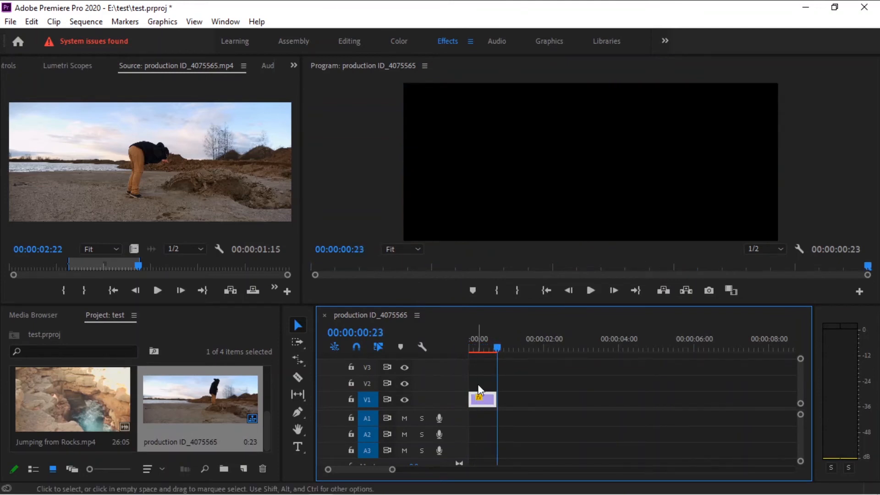
Step: Set the clip's duration to 00:00:06:06 in its Speed/Duration settings, slowing it to 24.73% speed
right_click(482, 397)
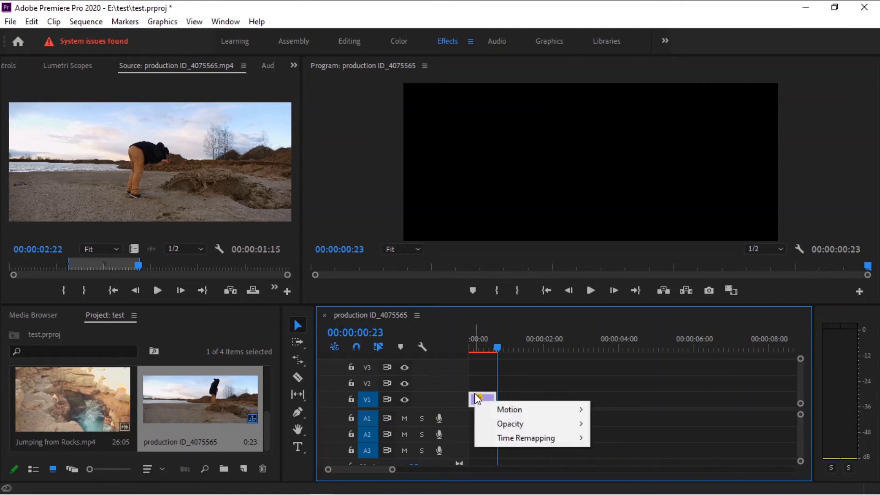
right_click(480, 397)
click(511, 386)
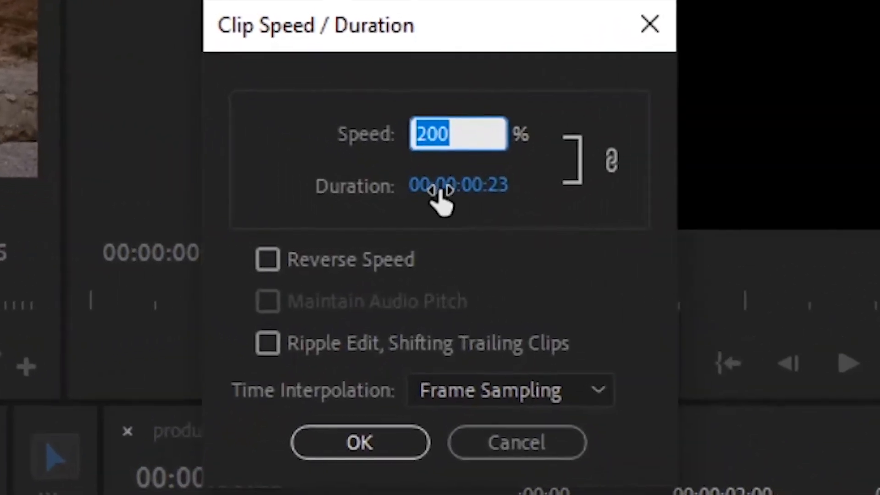
drag(432, 192, 680, 188)
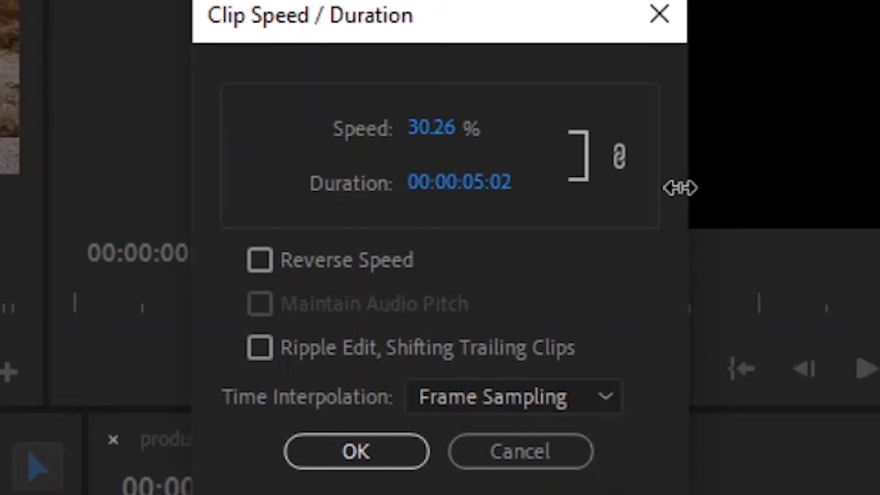
drag(680, 187, 763, 210)
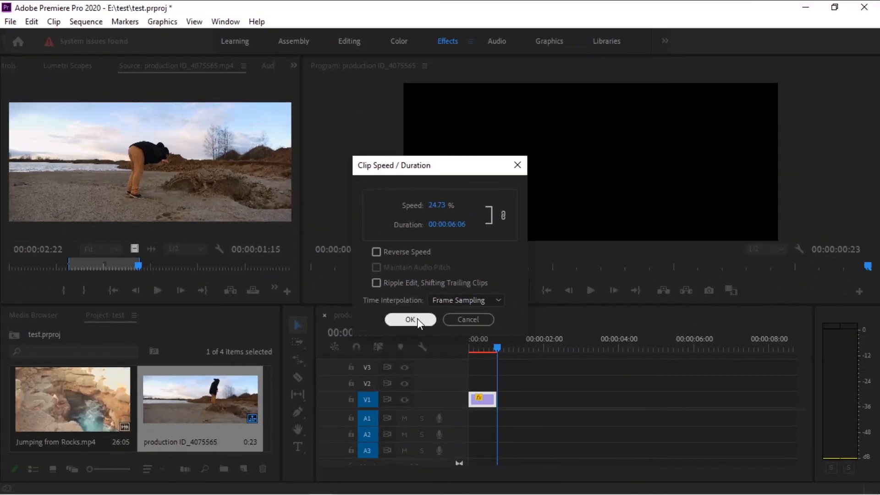
click(417, 318)
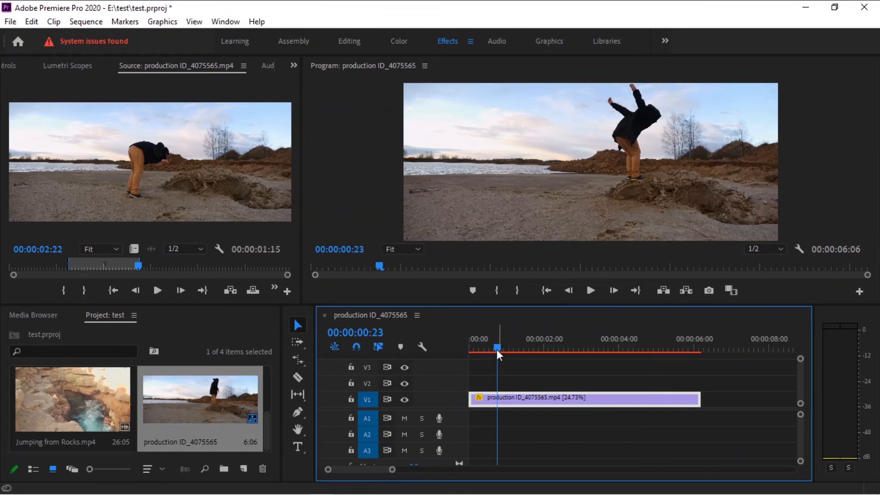
Step: Play back the slowed clip from the start and undo the last two speed changes
drag(496, 349, 483, 345)
key(space)
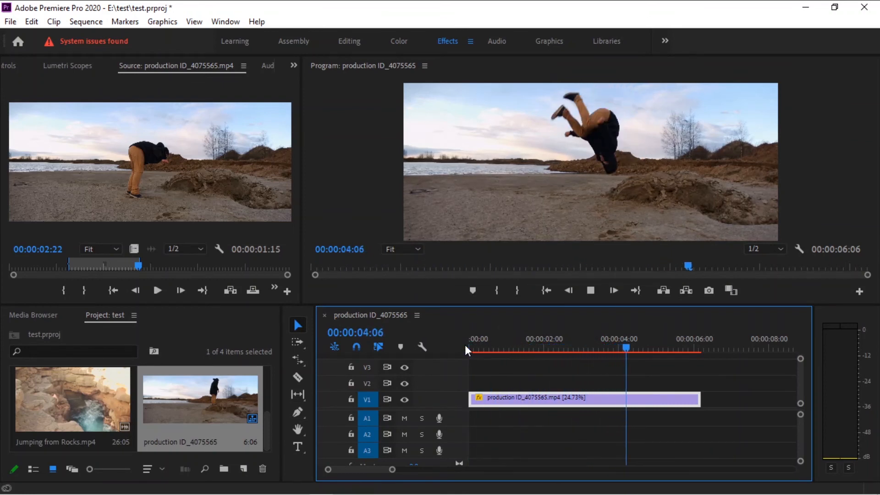
key(space)
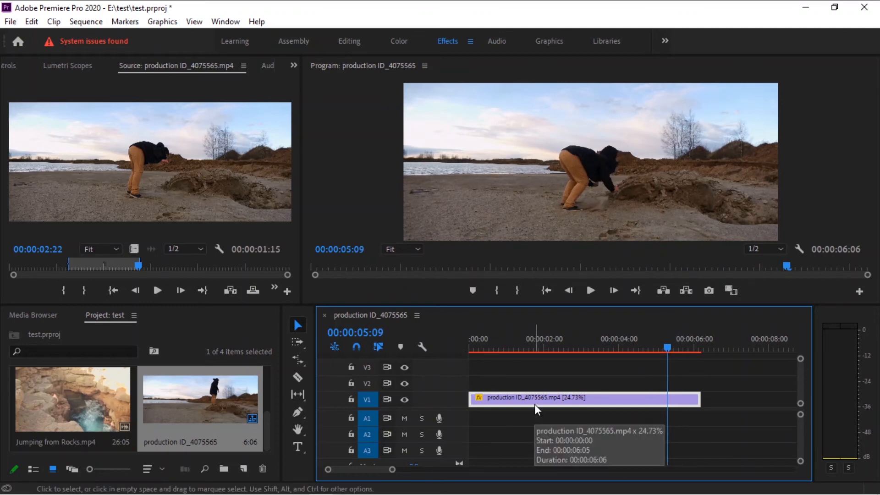
key(ctrl+z)
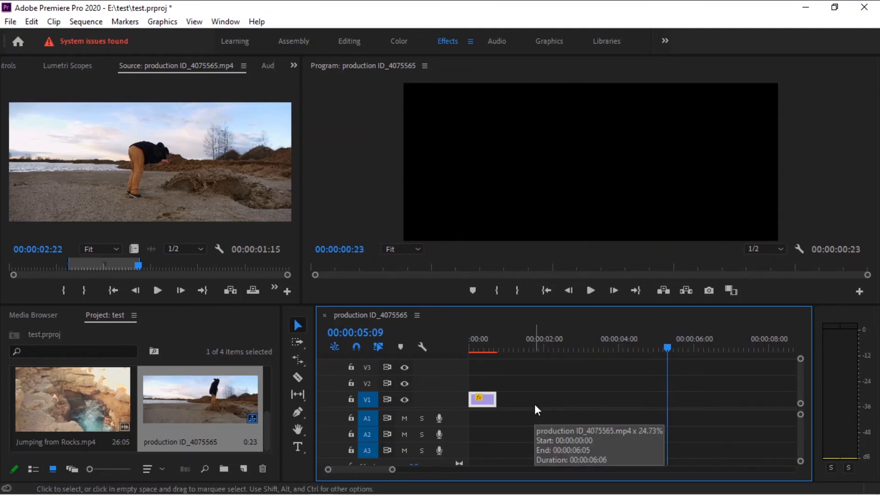
click(502, 348)
mouse_move(502, 348)
mouse_down()
mouse_move(474, 349)
mouse_move(505, 357)
mouse_up()
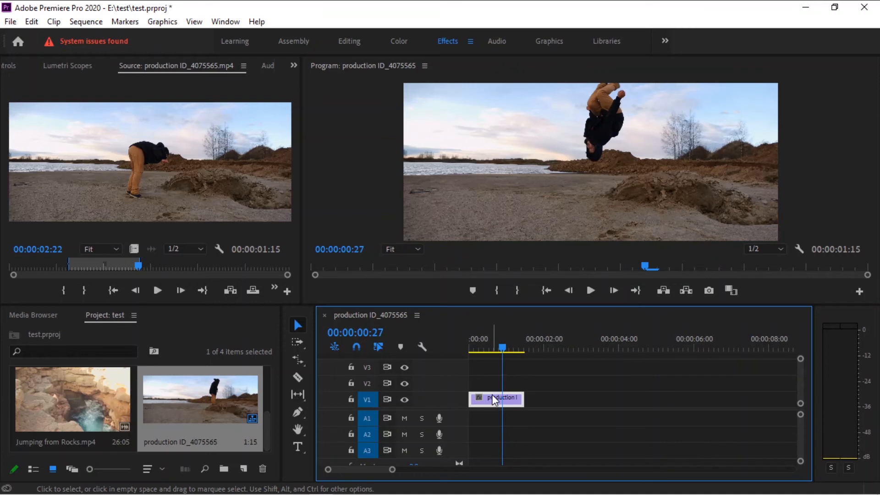
Step: Return the playhead to the start of the sequence at 00:00:00:00
click(473, 350)
drag(473, 355, 474, 356)
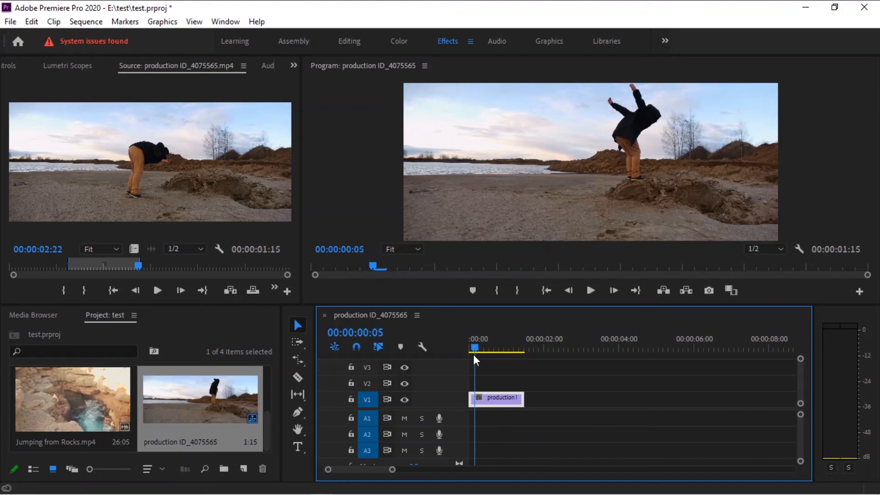
drag(473, 354, 463, 357)
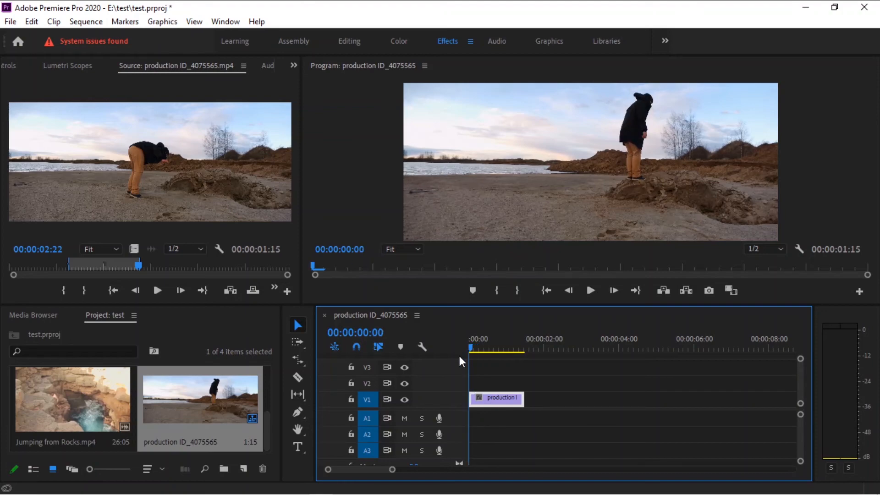
Step: Reverse the clip's speed in its Speed/Duration settings, play it through, and step the playhead back to 00:00:01:13
right_click(502, 397)
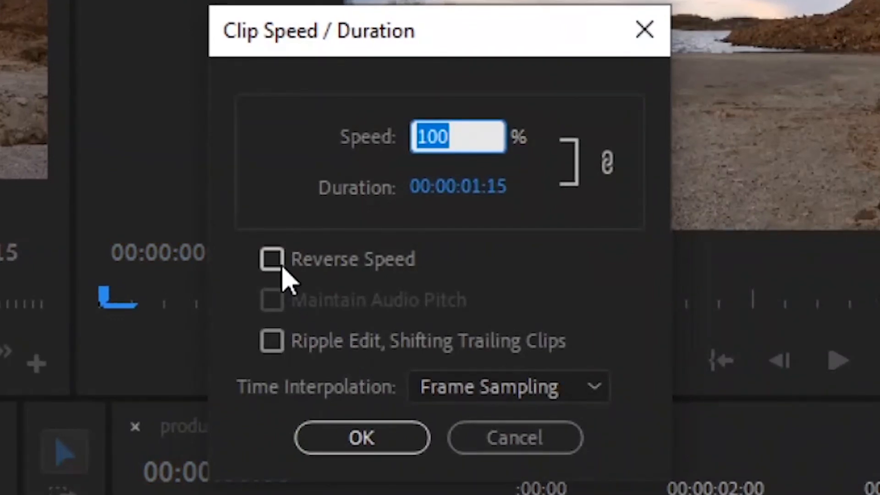
click(280, 268)
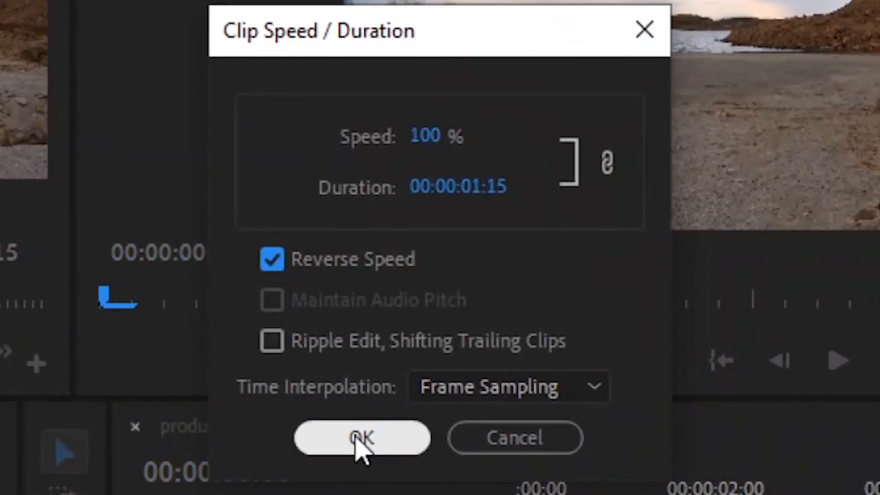
click(380, 438)
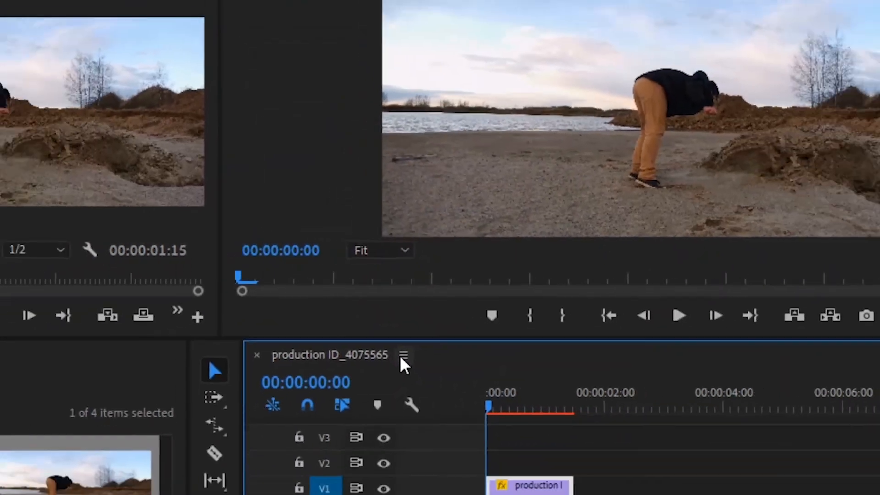
key(space)
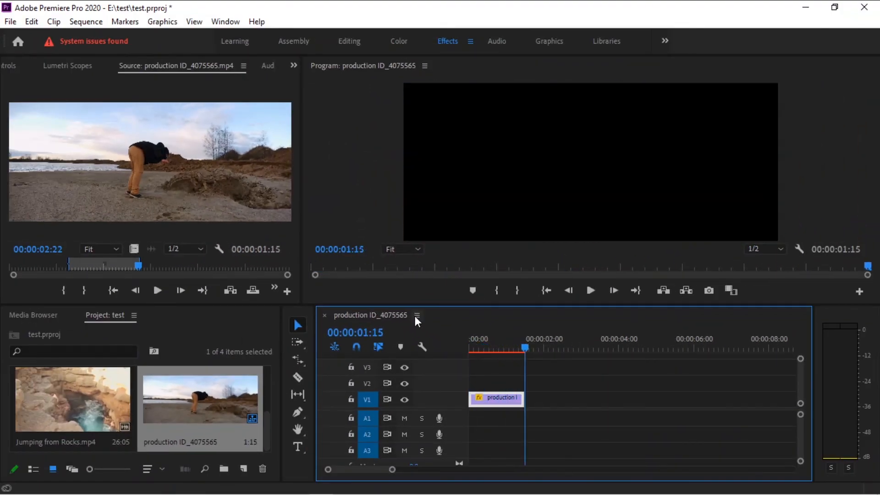
key(Left)
key(Left)
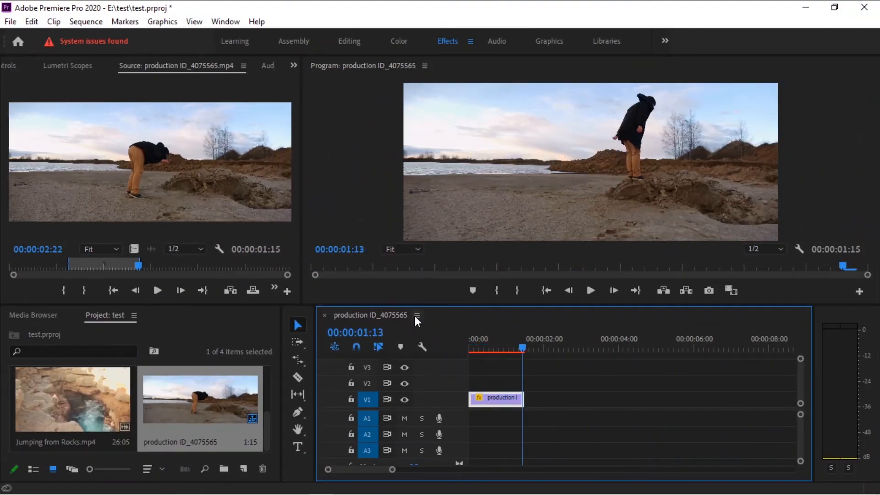
Step: Set the reversed clip's duration to 00:00:05:16 in its Speed/Duration settings and play it from near the start to 00:00:04:06
right_click(494, 398)
click(532, 389)
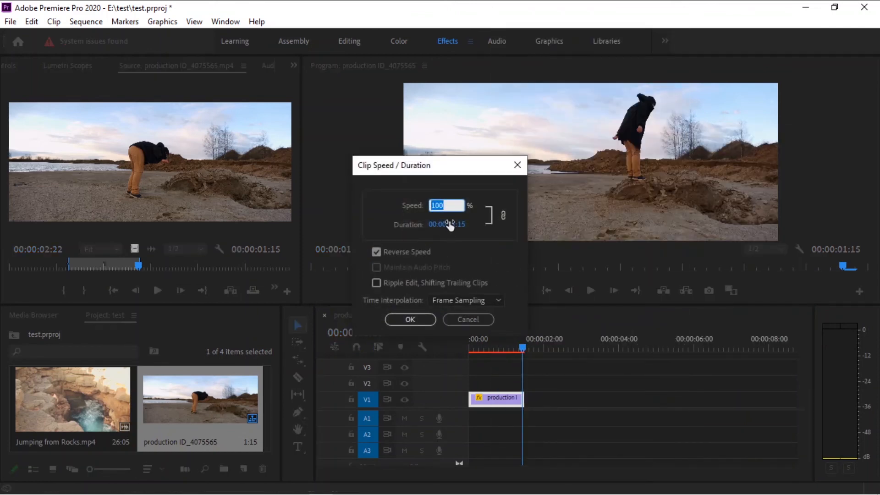
drag(449, 225, 536, 232)
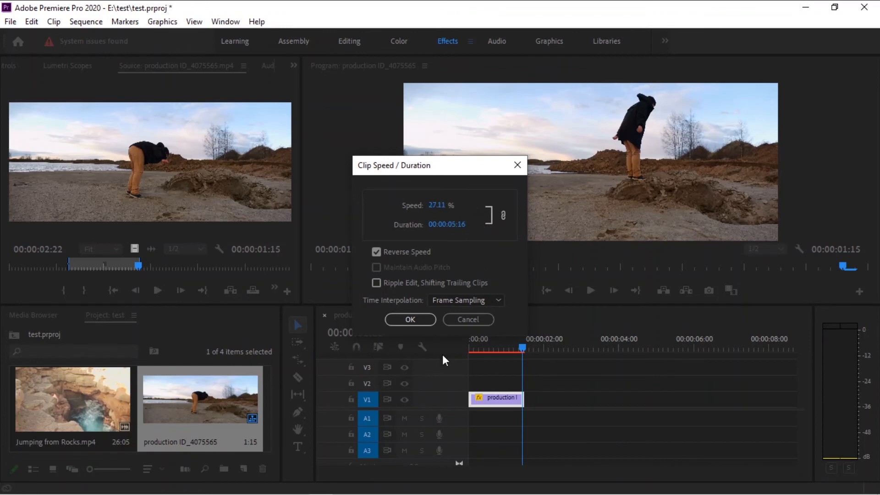
click(410, 319)
click(472, 347)
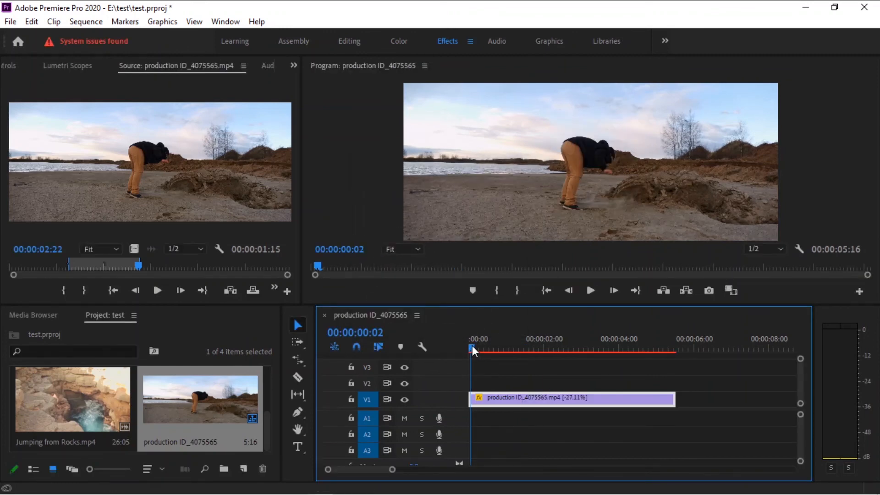
key(space)
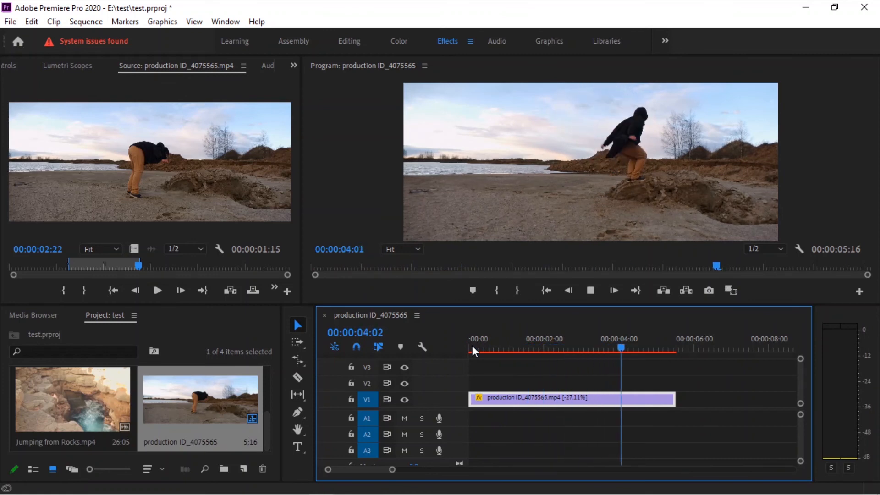
key(space)
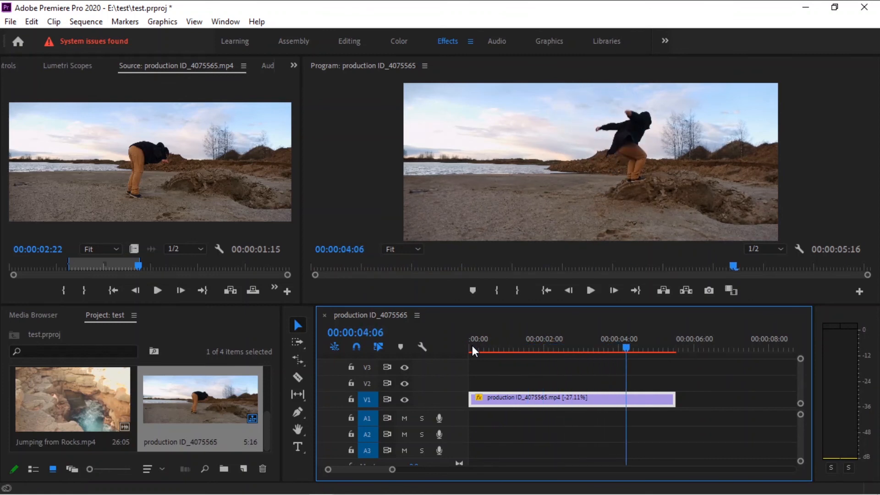